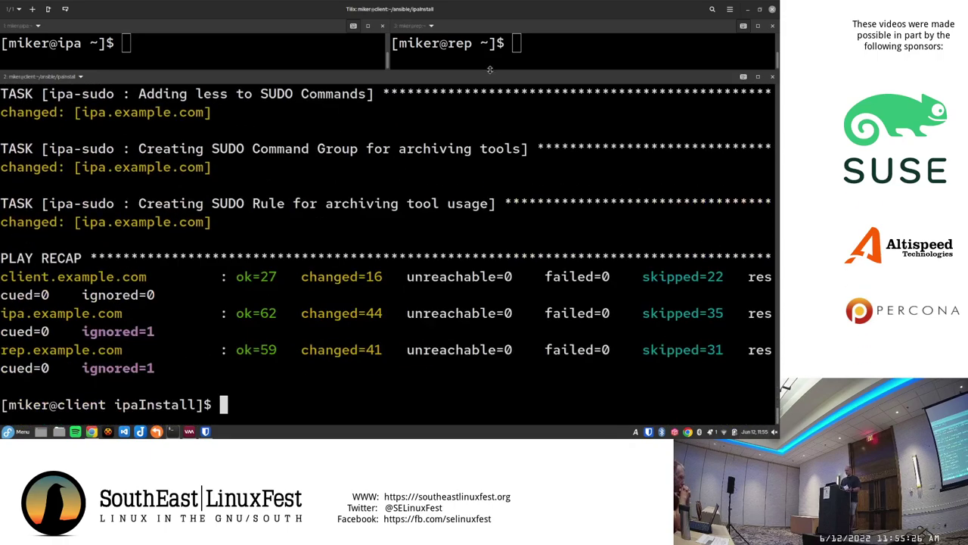
- Enlarge the ipa and rep terminal panes and try to run ipactl status on both servers
{"action": "left_click_drag", "start_coordinate": [491, 67], "coordinate": [461, 220]}
{"action": "left_click", "coordinate": [235, 142]}
{"action": "type", "text": "ipa"}
{"action": "key", "text": "BackSpace"}
{"action": "type", "text": "ctl "}
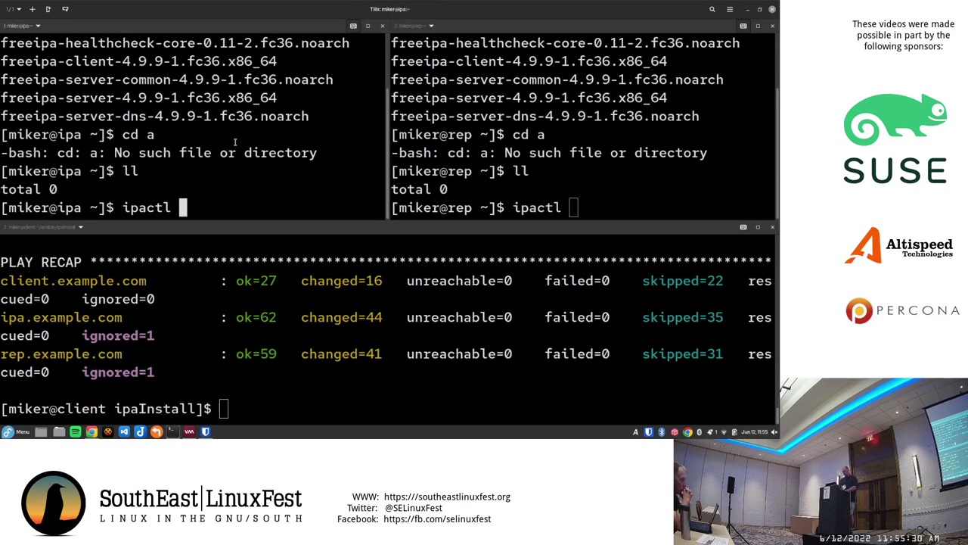
{"action": "type", "text": "status"}
{"action": "key", "text": "Return"}
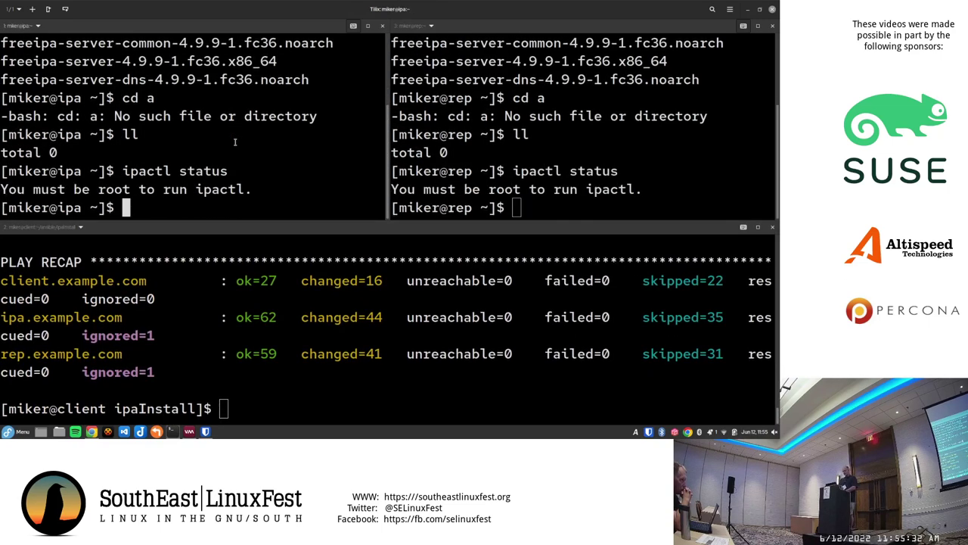
- Open a root login shell on both the ipa and rep servers with sudo -i, entering the sudo password
{"action": "type", "text": "sudo -u"}
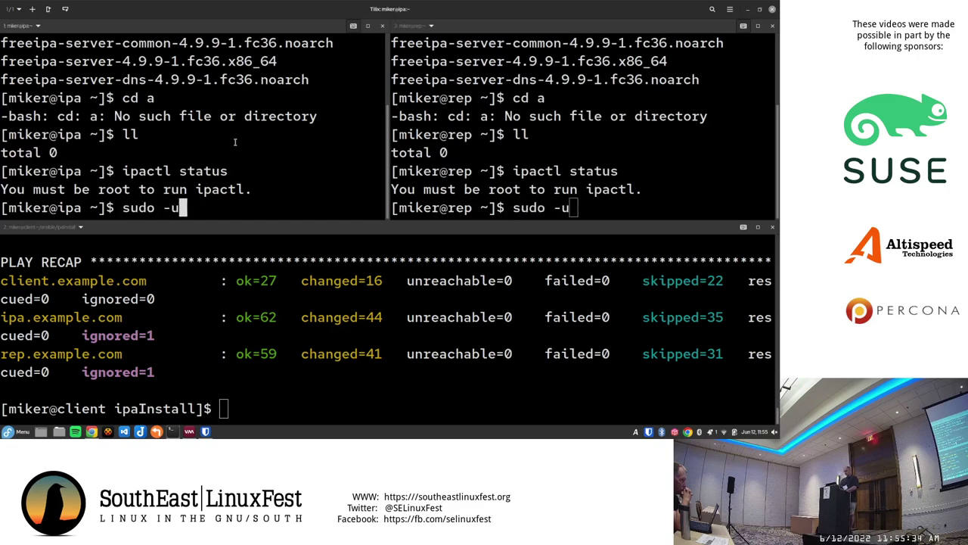
{"action": "key", "text": "Return"}
{"action": "key", "text": "Up"}
{"action": "key", "text": "BackSpace"}
{"action": "type", "text": "i"}
{"action": "key", "text": "Return"}
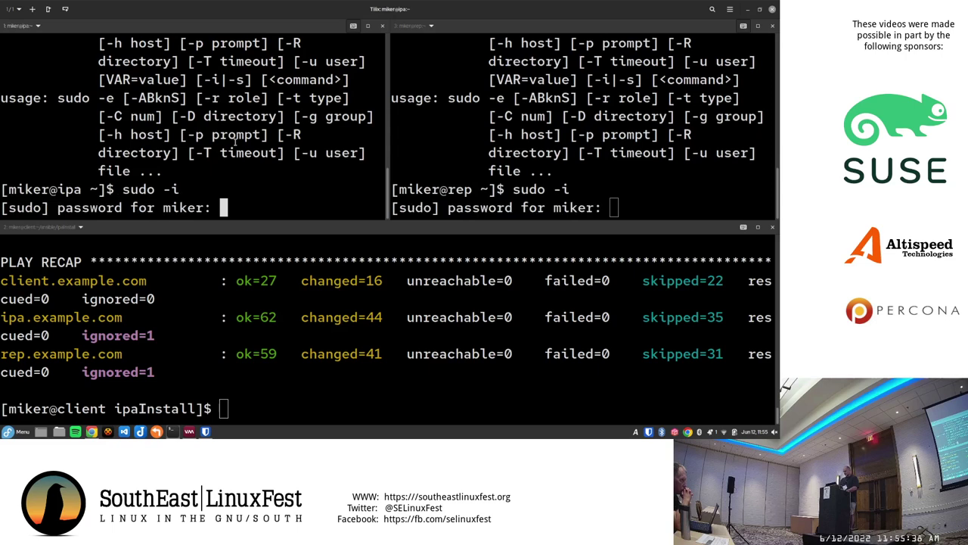
{"action": "key", "text": "Return"}
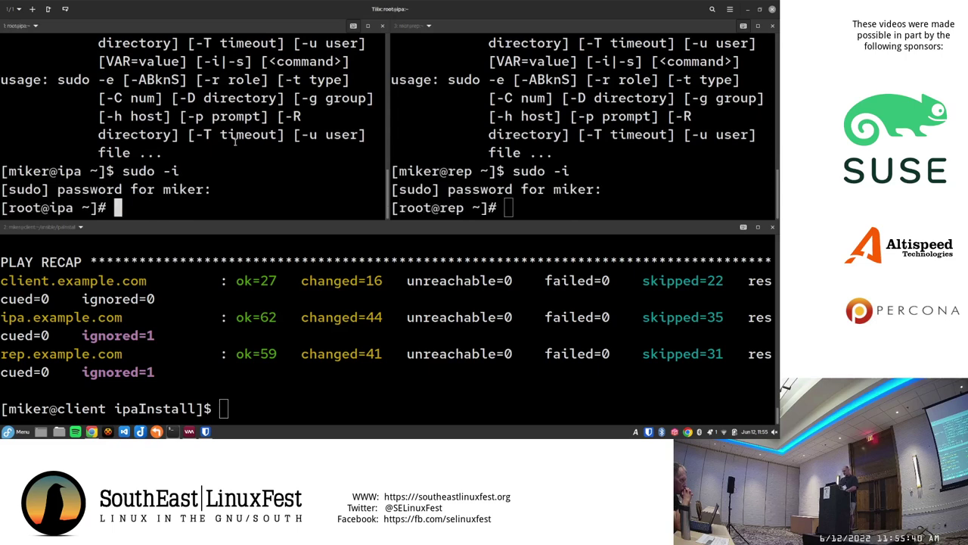
- Check the state of the IPA services on both servers by running ipactl status as root
{"action": "type", "text": "ipactl sttay"}
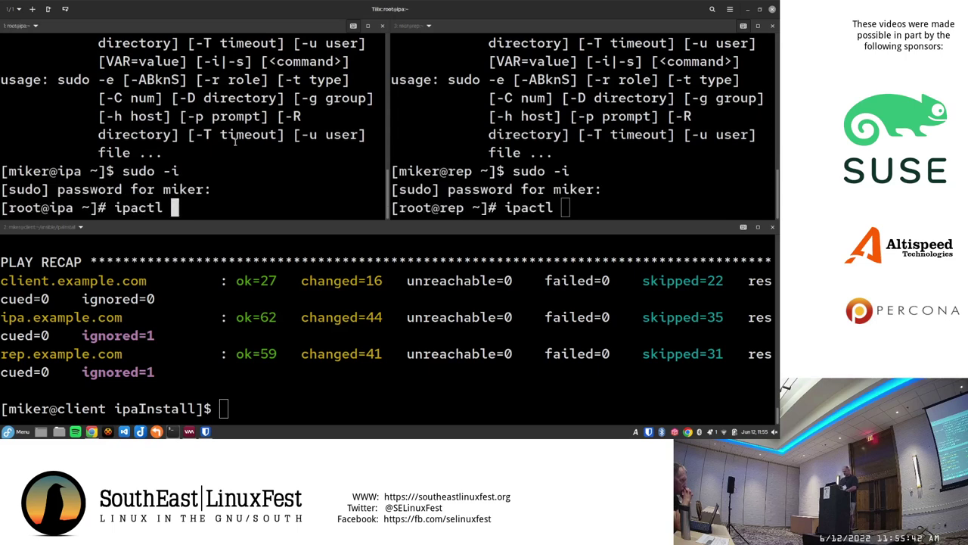
{"action": "key", "text": "BackSpace"}
{"action": "key", "text": "BackSpace"}
{"action": "key", "text": "BackSpace"}
{"action": "type", "text": "aty"}
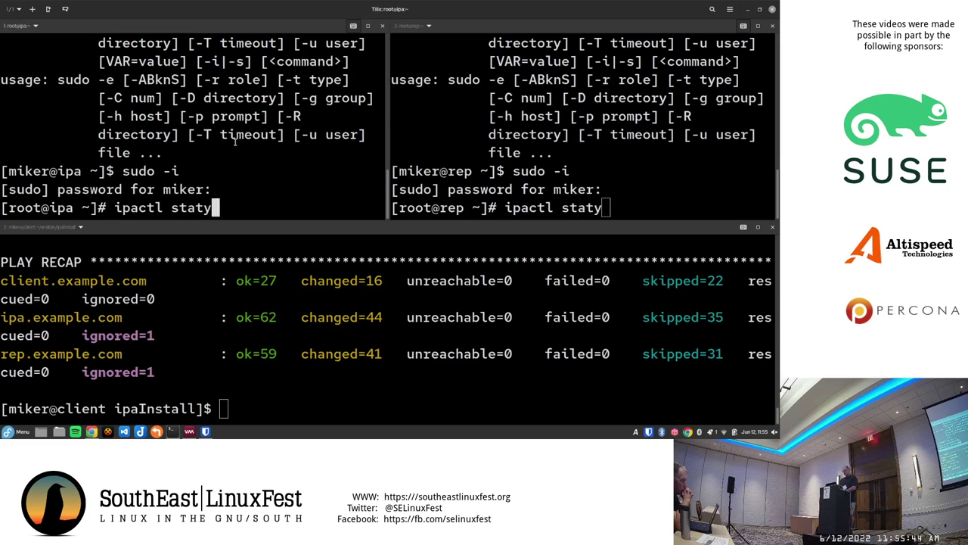
{"action": "key", "text": "BackSpace"}
{"action": "type", "text": "us"}
{"action": "key", "text": "Return"}
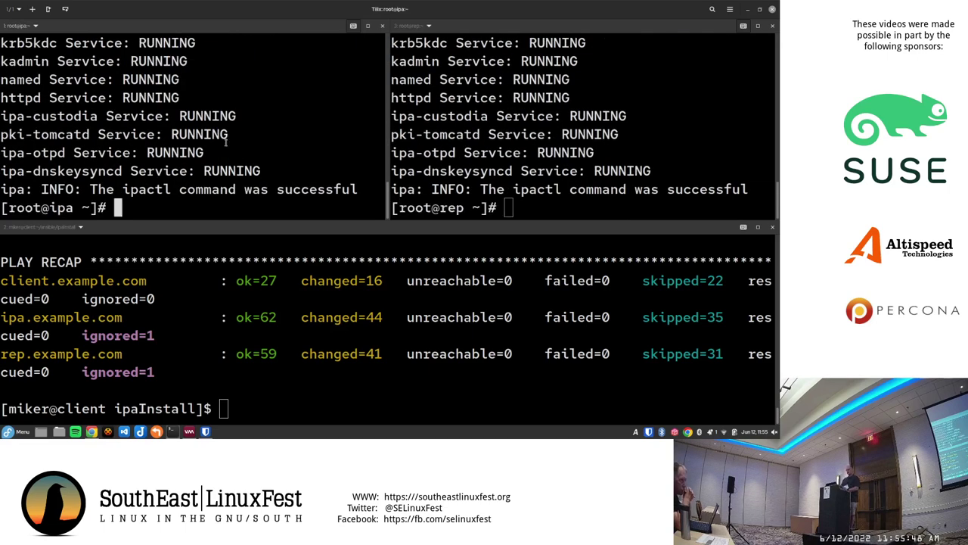
- Switch to Chrome and load ipa.sexample.com in a new tab
{"action": "left_click", "coordinate": [92, 431]}
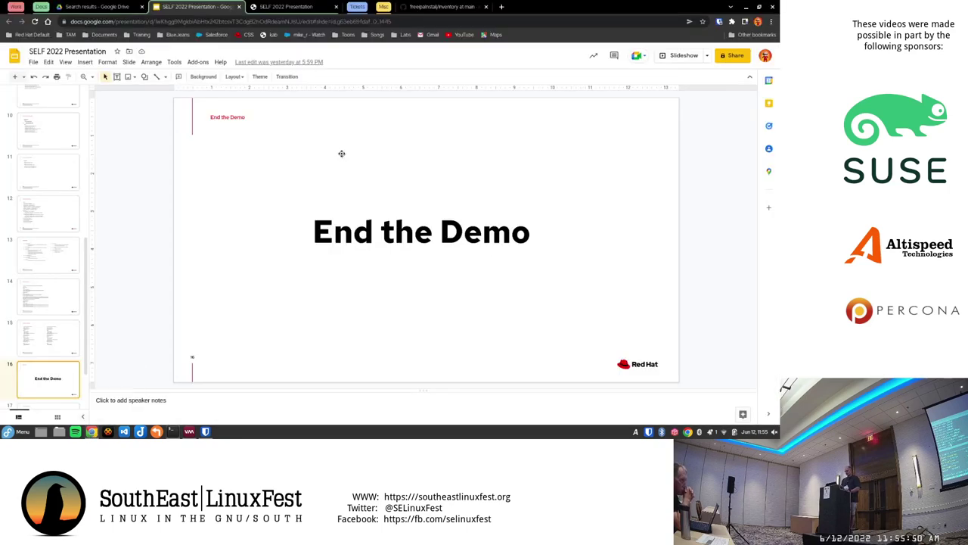
{"action": "left_click", "coordinate": [500, 8]}
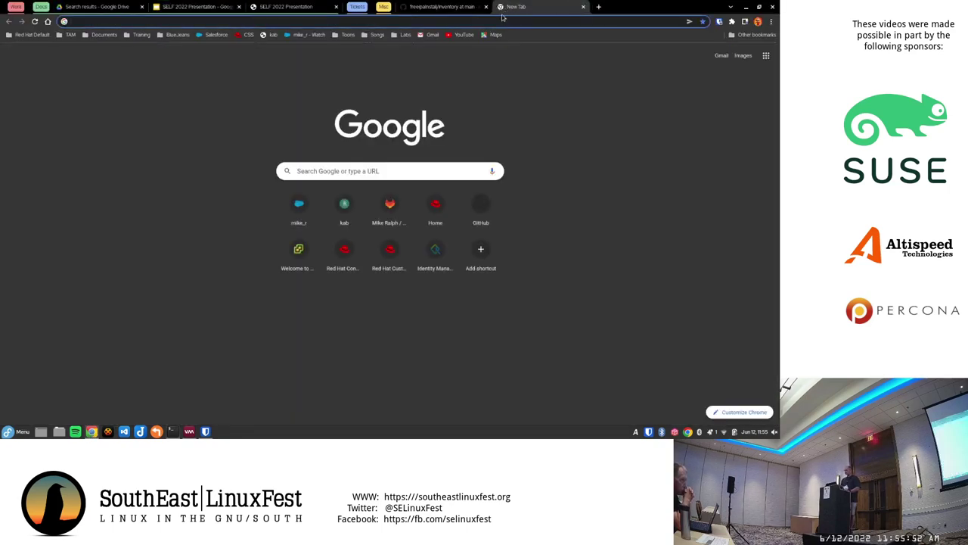
{"action": "left_click", "coordinate": [515, 21]}
{"action": "type", "text": "ipa"}
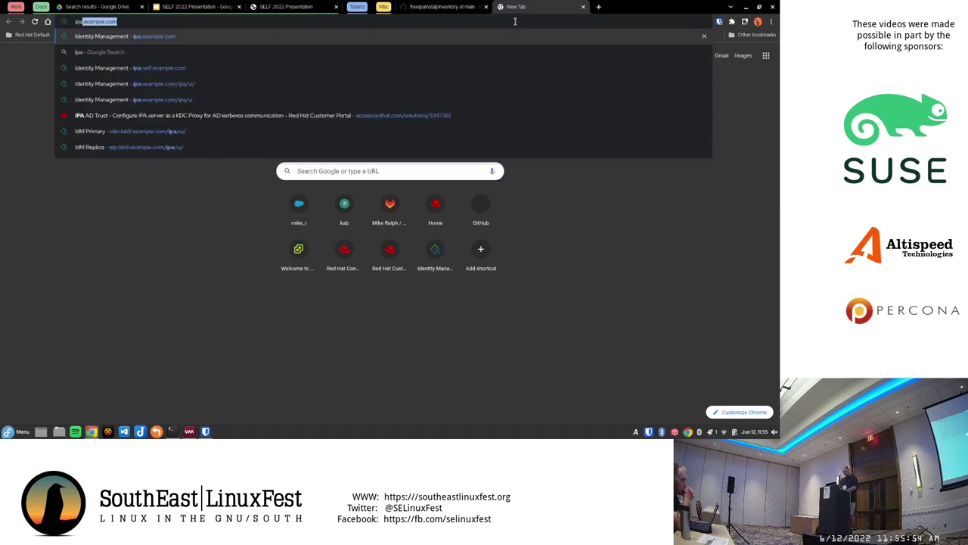
{"action": "type", "text": ".sexample.com"}
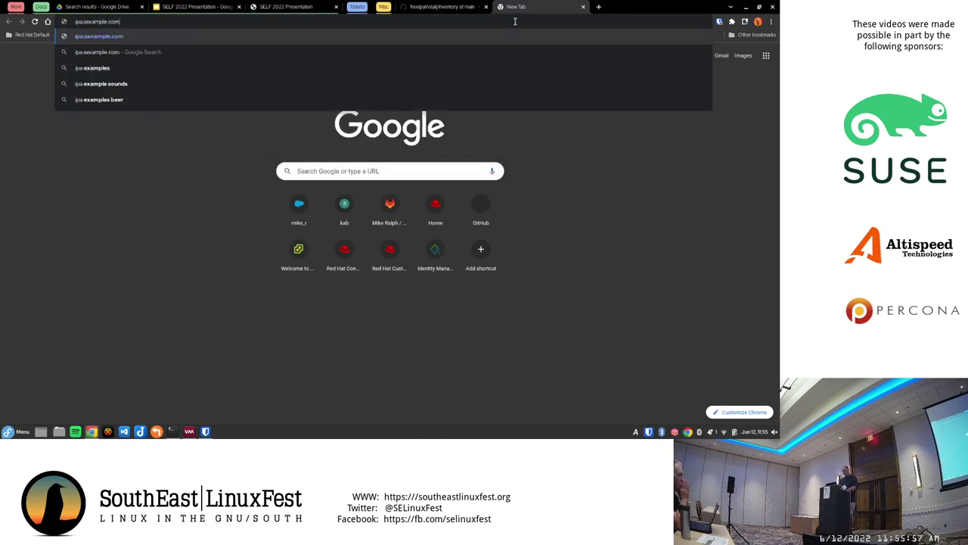
{"action": "key", "text": "Return"}
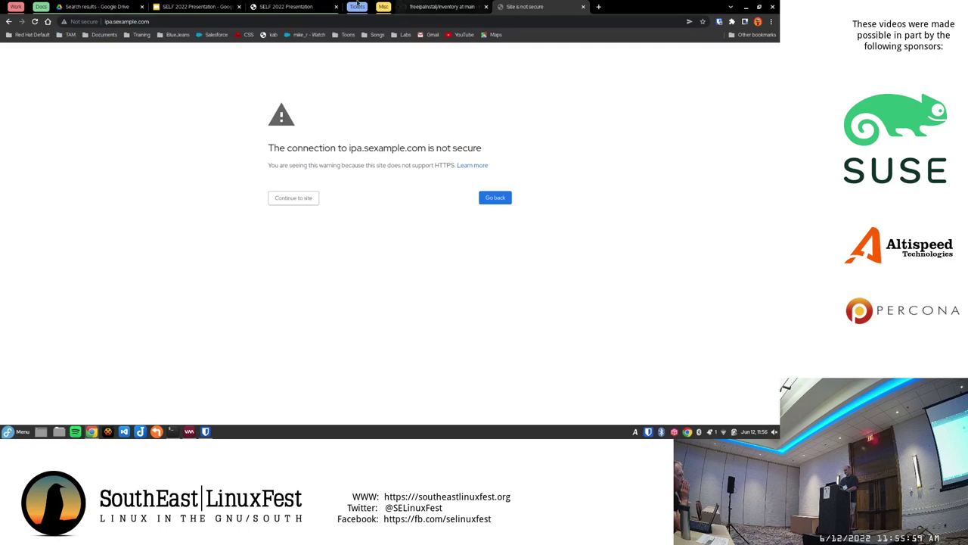
{"action": "left_click", "coordinate": [106, 21]}
{"action": "left_click", "coordinate": [166, 25]}
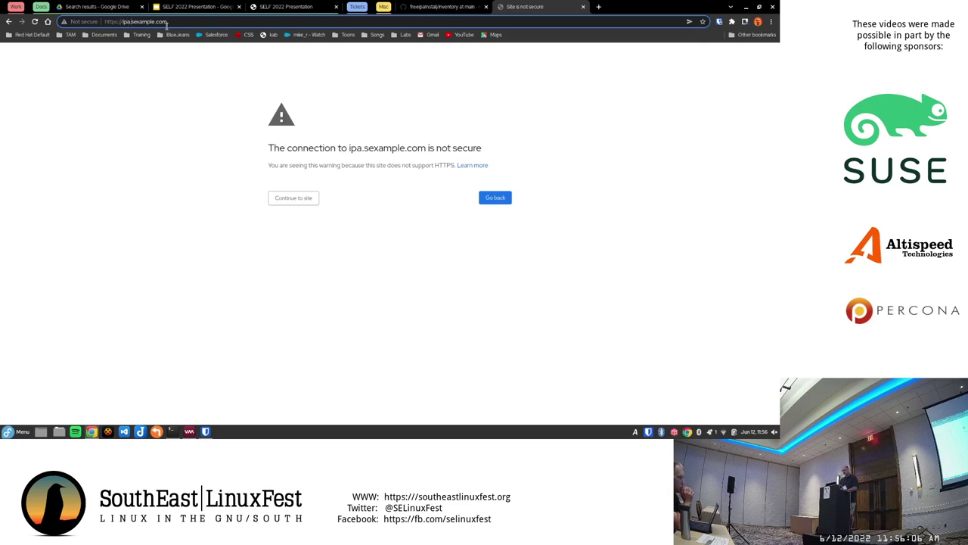
{"action": "key", "text": "Left"}
{"action": "key", "text": "Left"}
{"action": "key", "text": "Left"}
{"action": "key", "text": "Left"}
{"action": "key", "text": "Left"}
{"action": "key", "text": "Left"}
{"action": "key", "text": "Left"}
{"action": "key", "text": "Left"}
{"action": "key", "text": "Left"}
{"action": "key", "text": "Left"}
{"action": "key", "text": "Left"}
{"action": "key", "text": "BackSpace"}
{"action": "key", "text": "Return"}
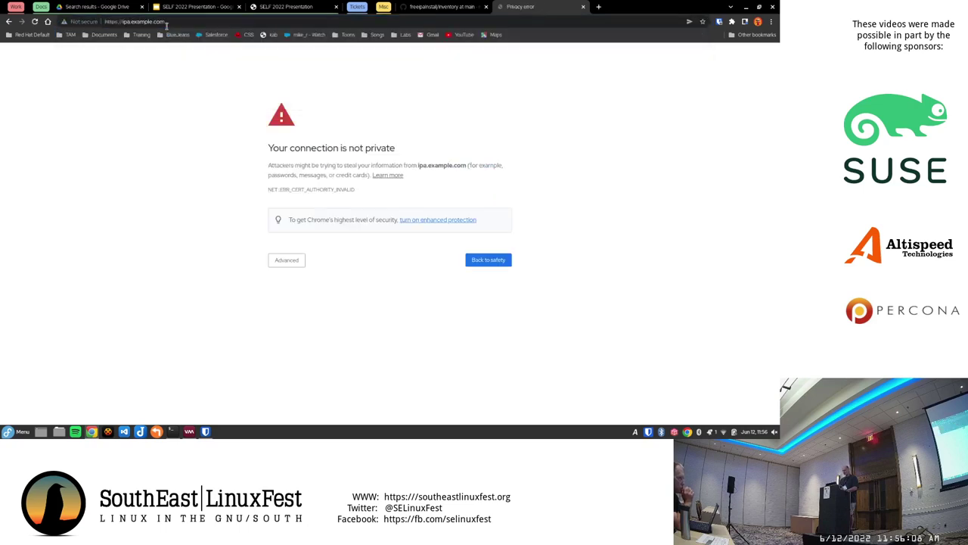
{"action": "left_click", "coordinate": [305, 261]}
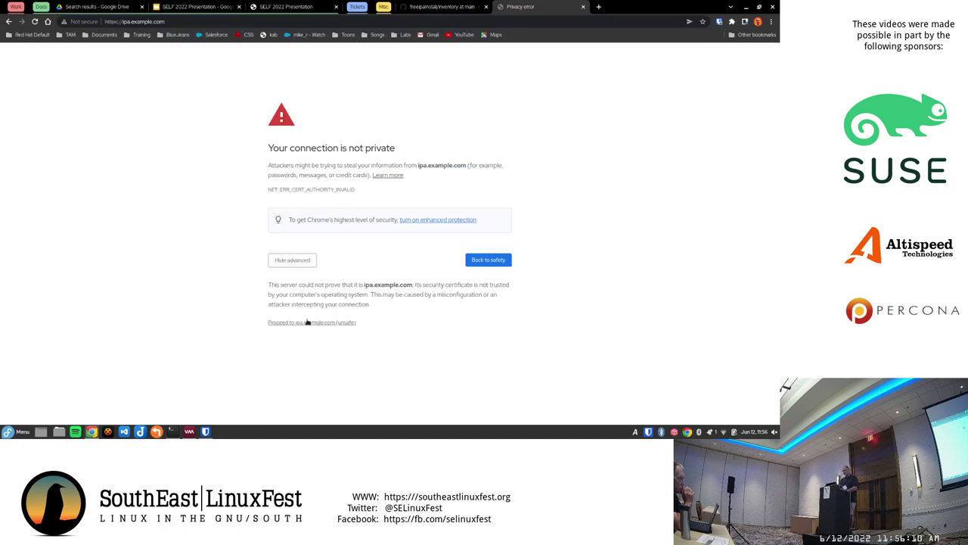
{"action": "left_click", "coordinate": [305, 323]}
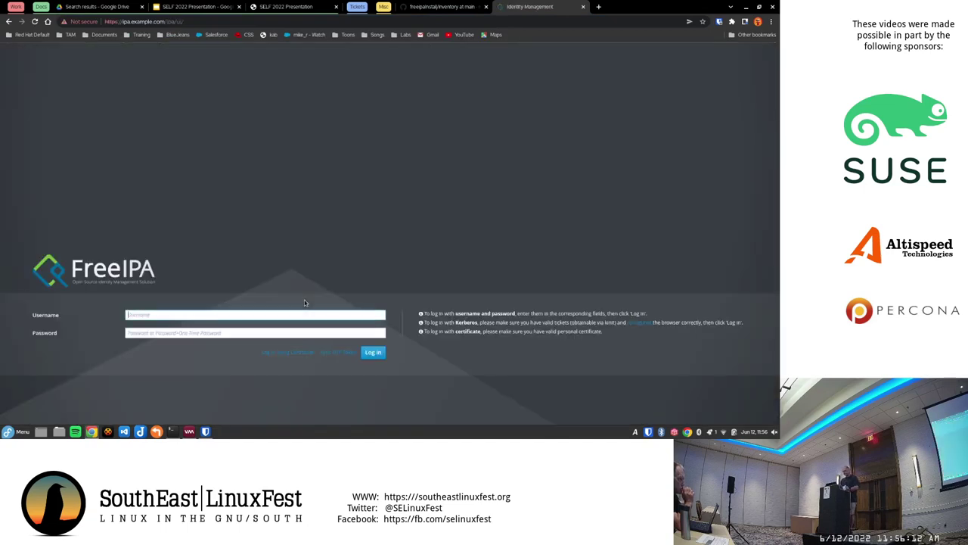
- Log in to the FreeIPA web interface with the username admin and the account password
{"action": "left_click", "coordinate": [285, 313]}
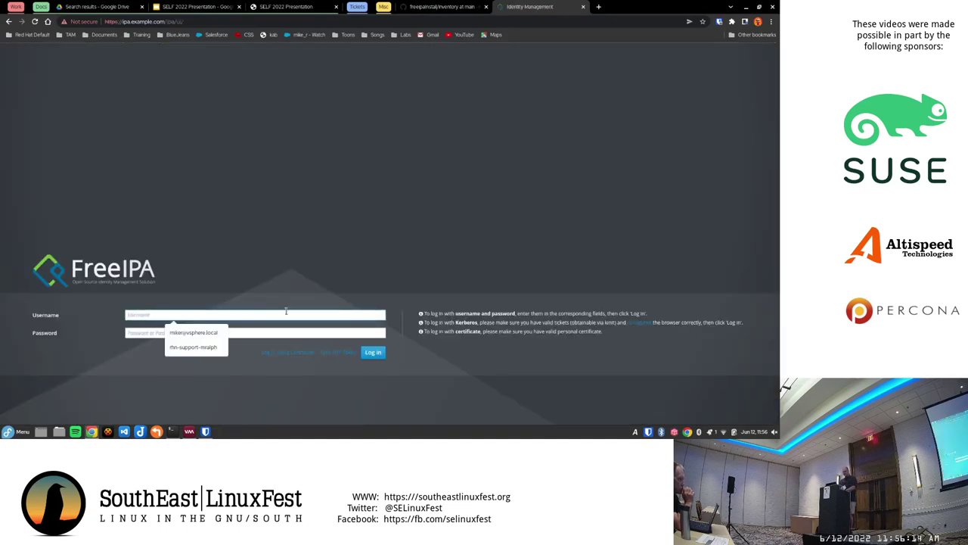
{"action": "type", "text": "admin"}
{"action": "key", "text": "Tab"}
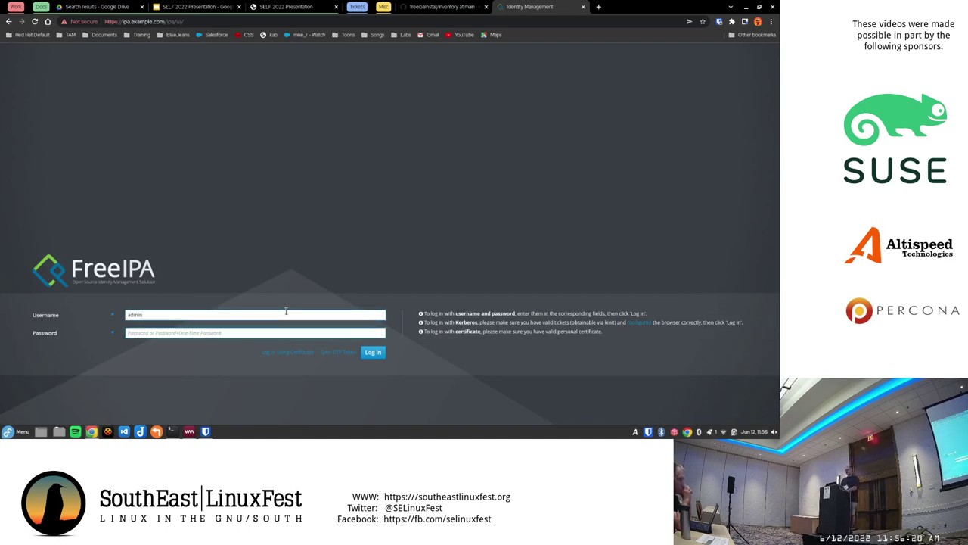
{"action": "type", "text": "••••••••••"}
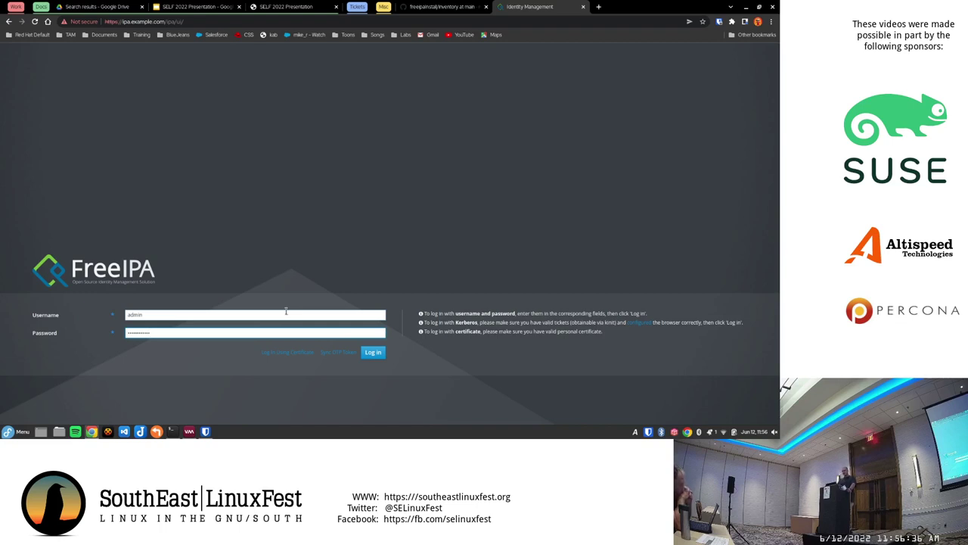
{"action": "key", "text": "Return"}
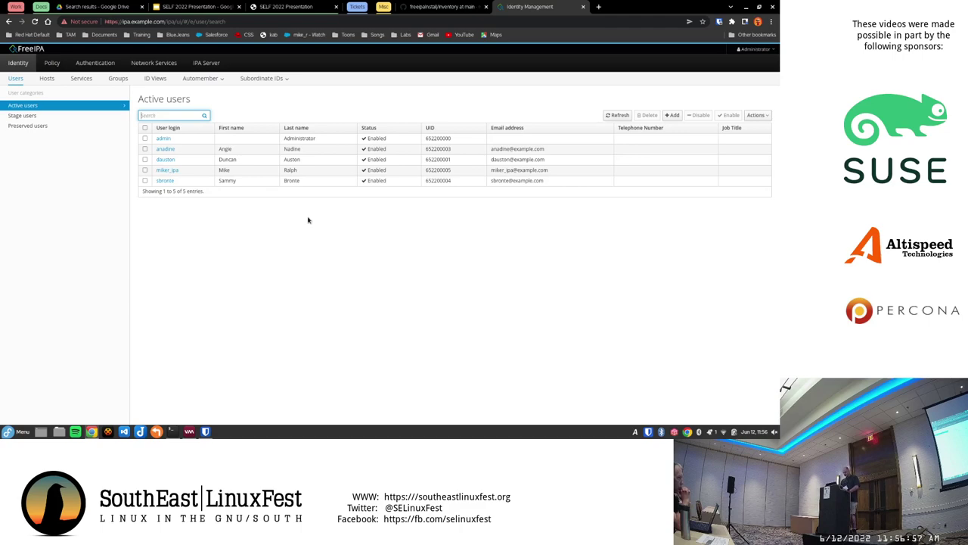
- Enlarge the web page's display so the active users table is easy to read and fits the window
{"action": "key", "text": "ctrl+plus"}
{"action": "key", "text": "ctrl+plus"}
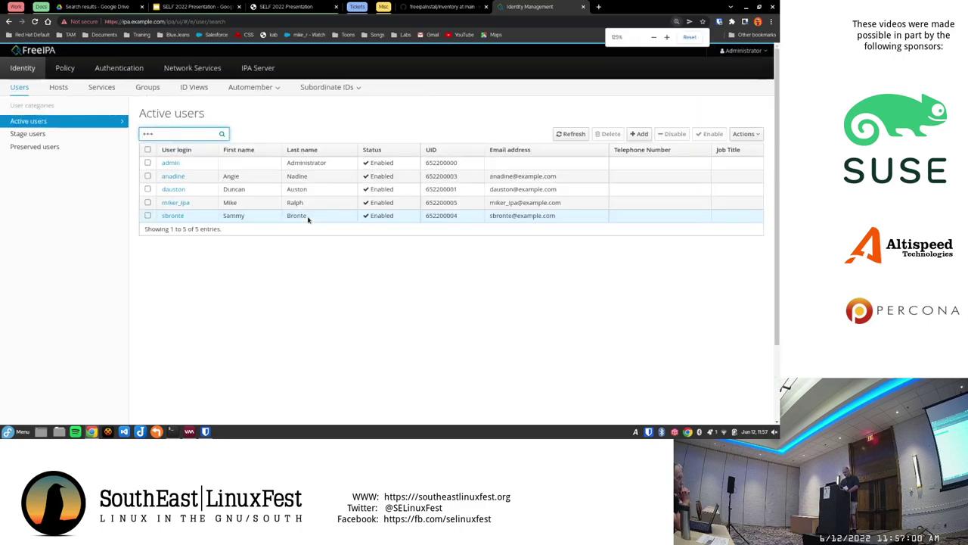
{"action": "key", "text": "ctrl+plus"}
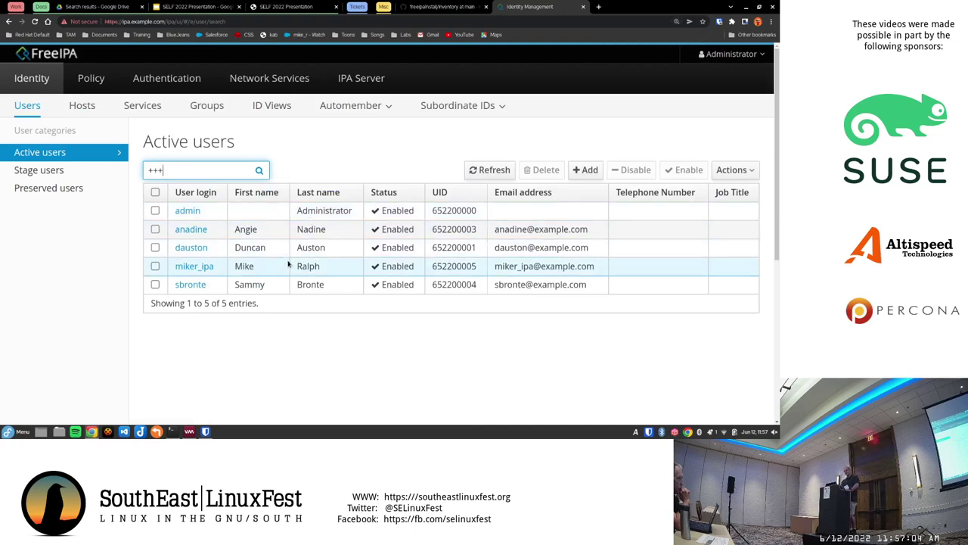
{"action": "key", "text": "ctrl+plus"}
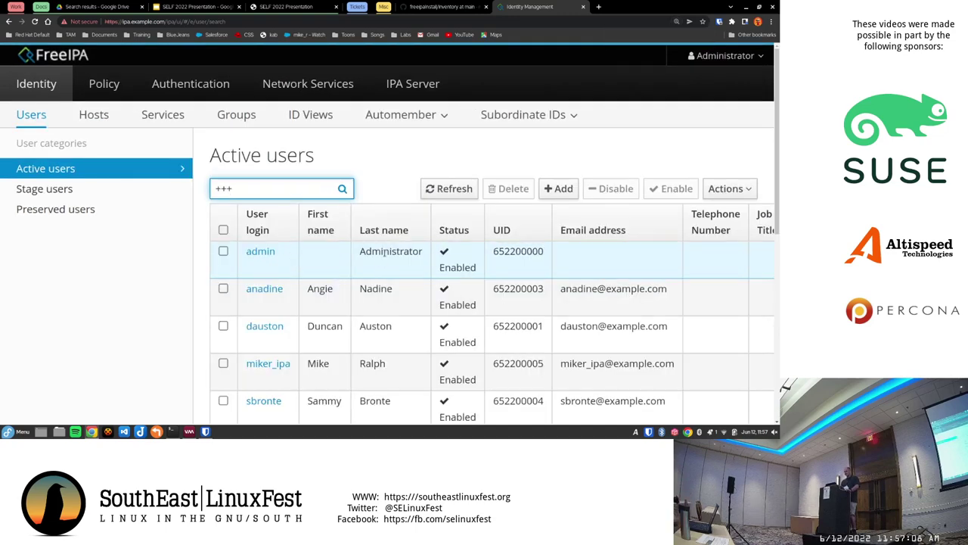
{"action": "key", "text": "ctrl+minus"}
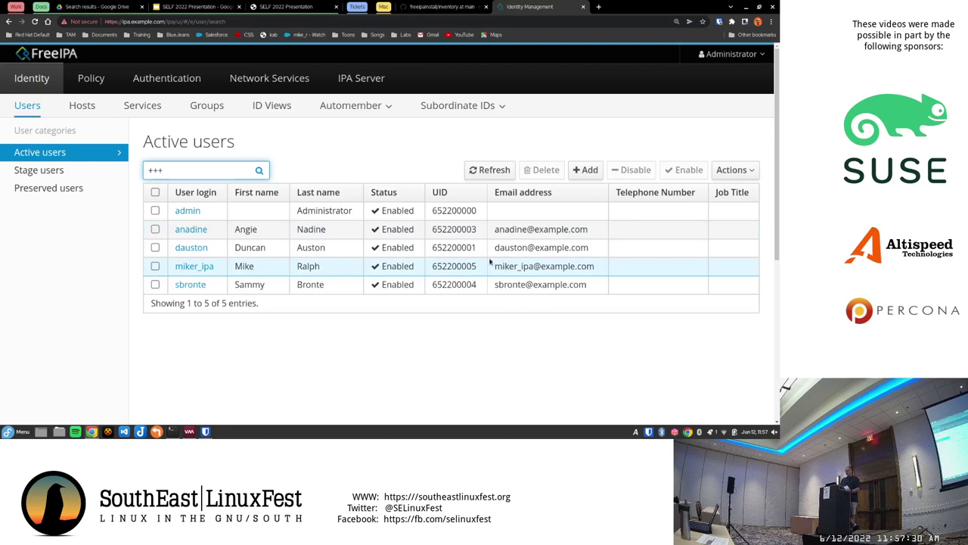
- Examine the preserved, stage and active user lists, along with the lists of enrolled hosts and services
{"action": "left_click", "coordinate": [64, 169]}
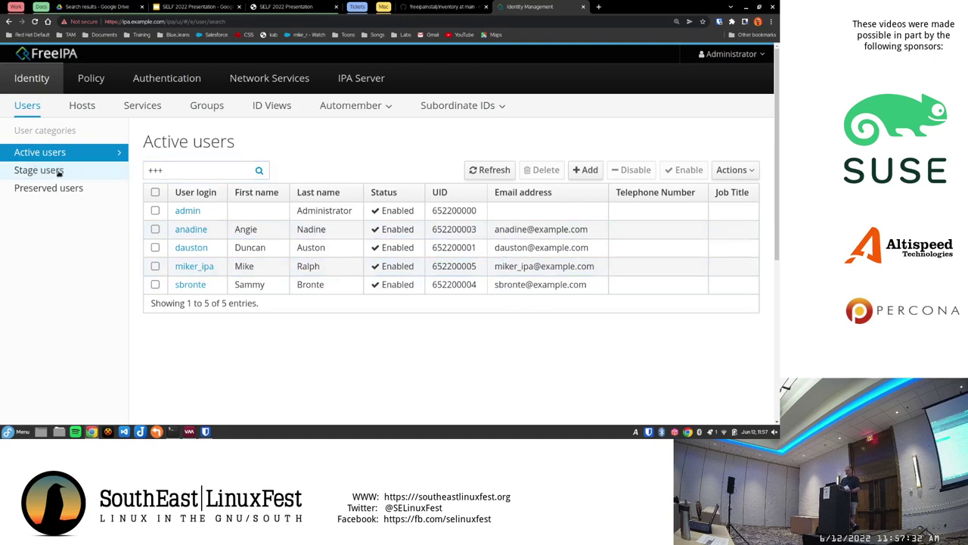
{"action": "left_click", "coordinate": [54, 190]}
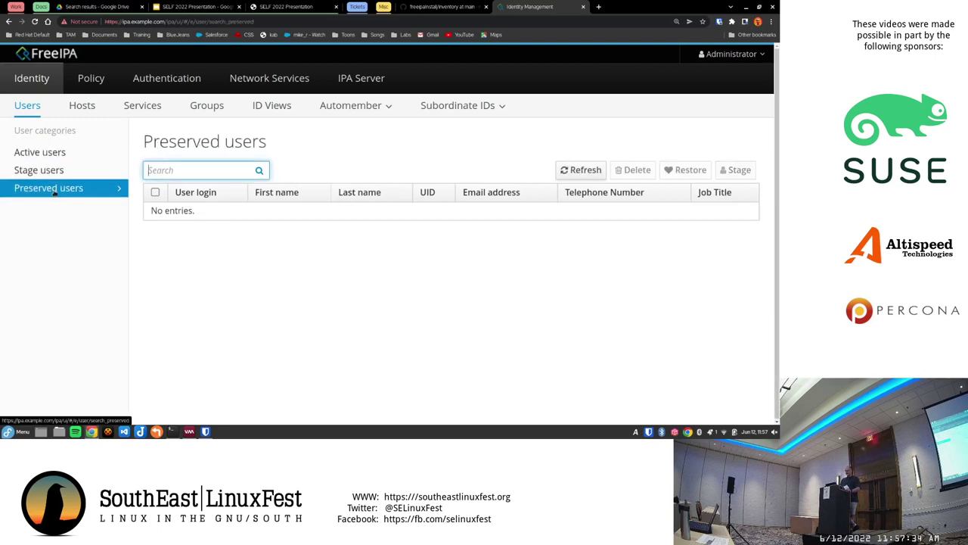
{"action": "left_click", "coordinate": [51, 175]}
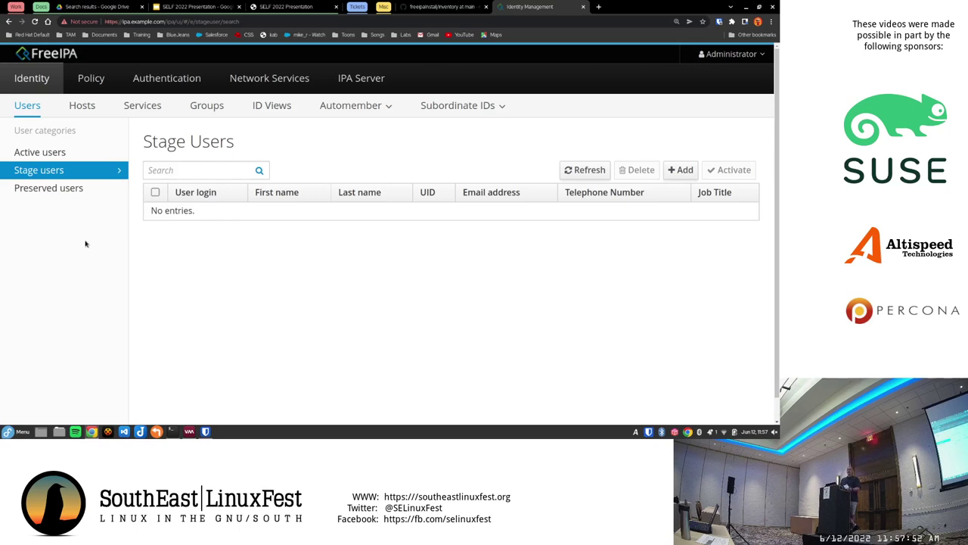
{"action": "left_click", "coordinate": [89, 152]}
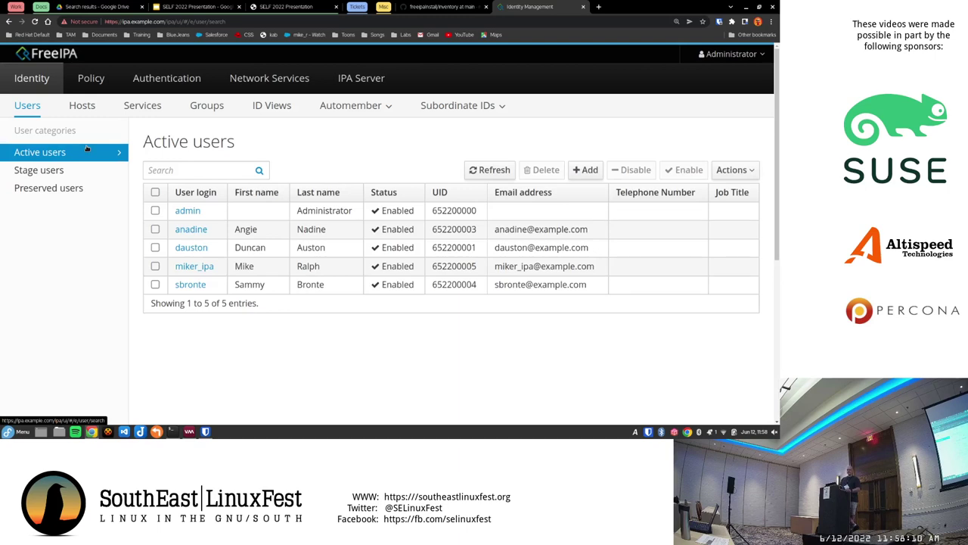
{"action": "left_click", "coordinate": [69, 113]}
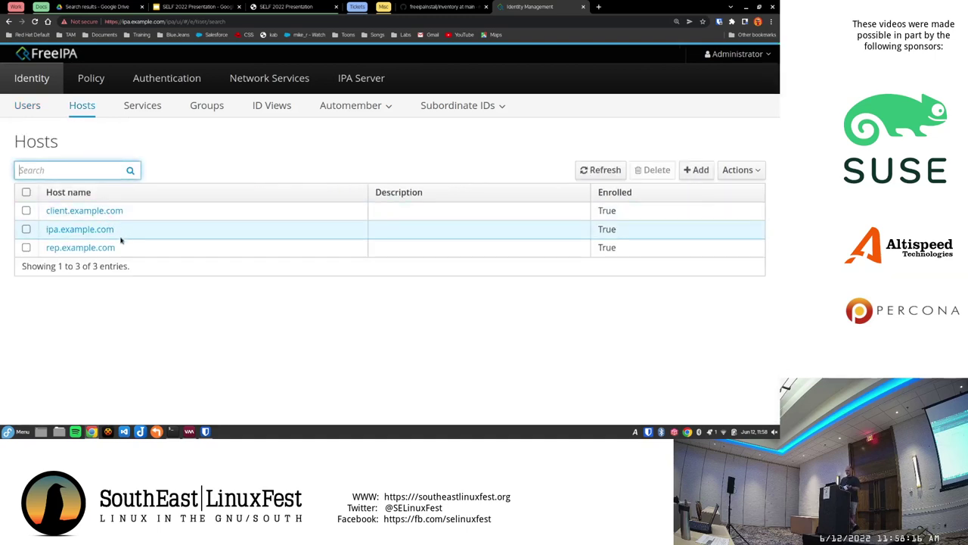
{"action": "left_click", "coordinate": [138, 113]}
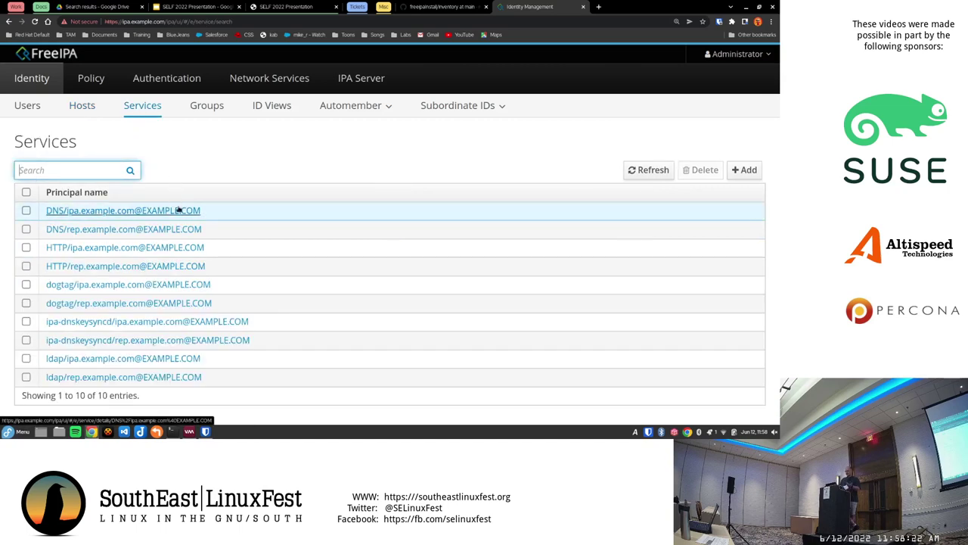
- Examine the user groups and view the members of the ipaadmins and sudogrp groups
{"action": "left_click", "coordinate": [203, 108]}
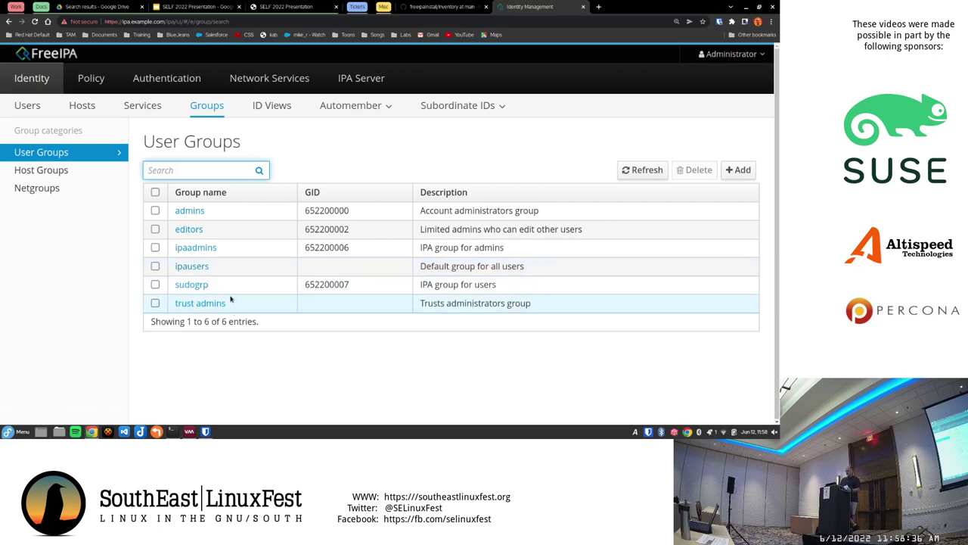
{"action": "left_click", "coordinate": [212, 248]}
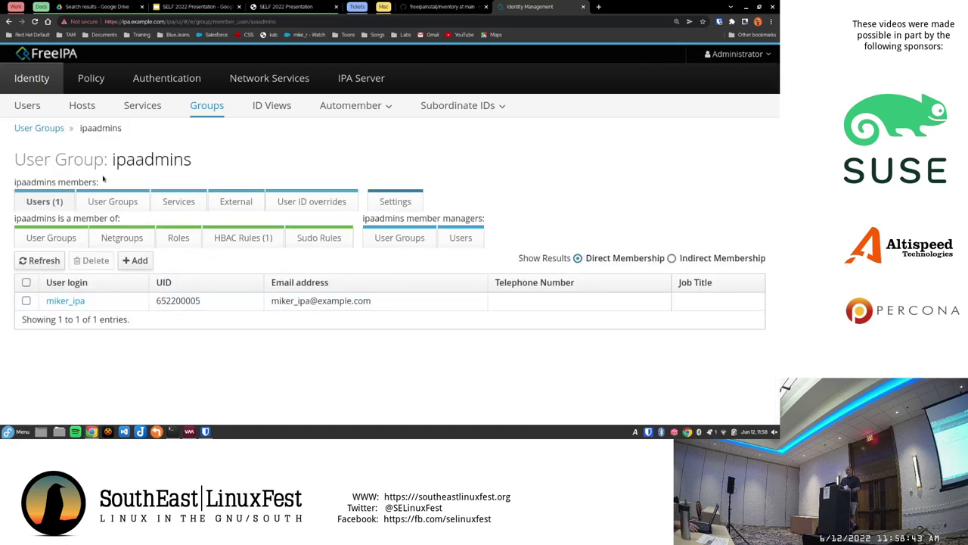
{"action": "left_click", "coordinate": [57, 132]}
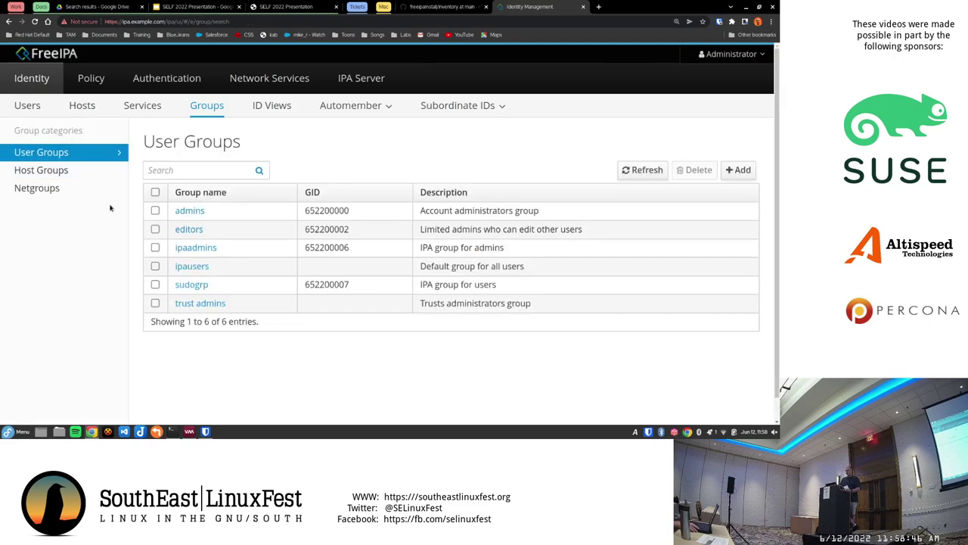
{"action": "left_click", "coordinate": [181, 285]}
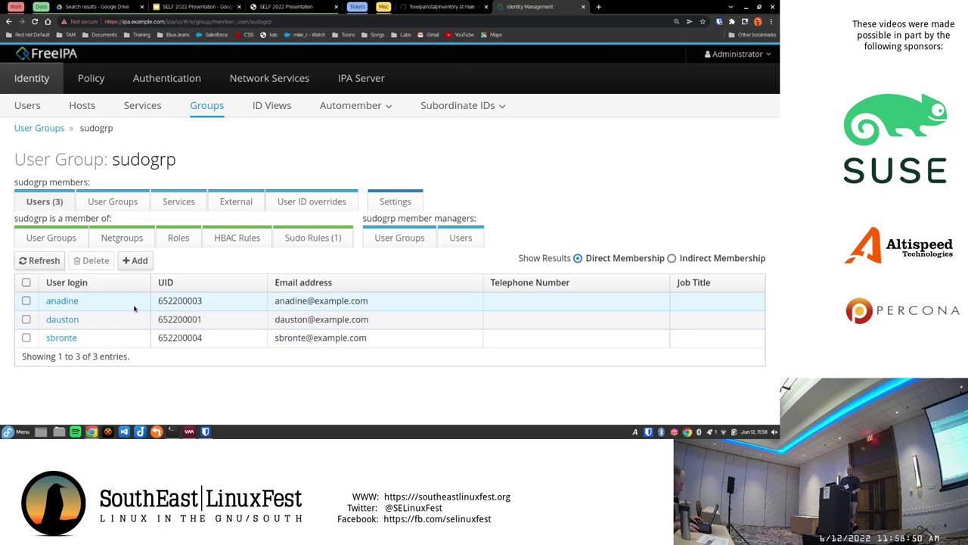
- View the members of the ipausers user group and of the ipaservers and ipaclients host groups
{"action": "left_click", "coordinate": [52, 129]}
{"action": "left_click", "coordinate": [186, 269]}
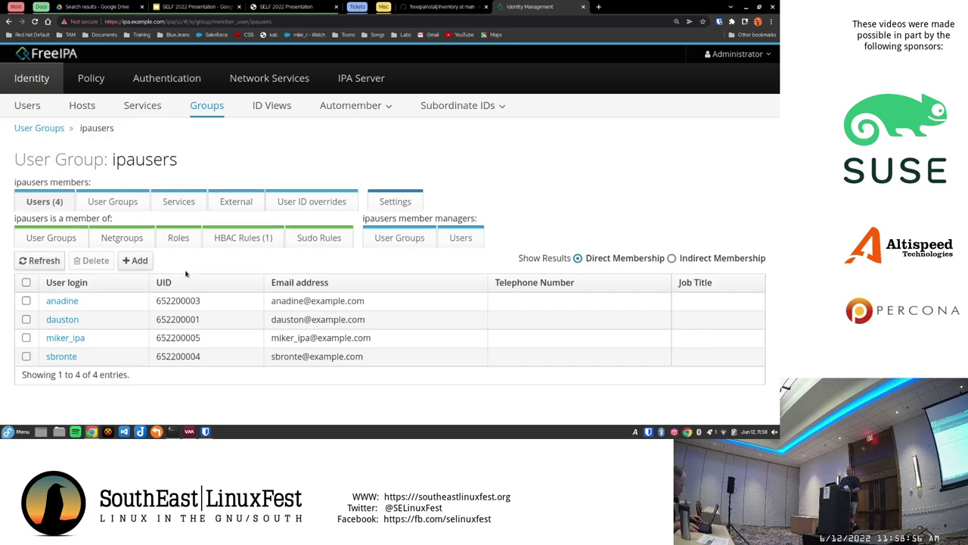
{"action": "left_click", "coordinate": [199, 111]}
{"action": "left_click", "coordinate": [52, 170]}
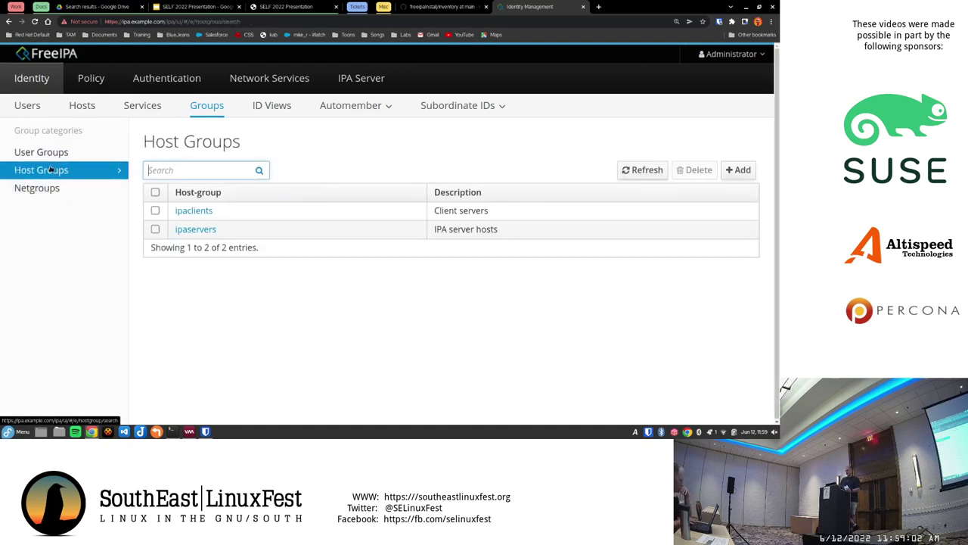
{"action": "left_click", "coordinate": [189, 231]}
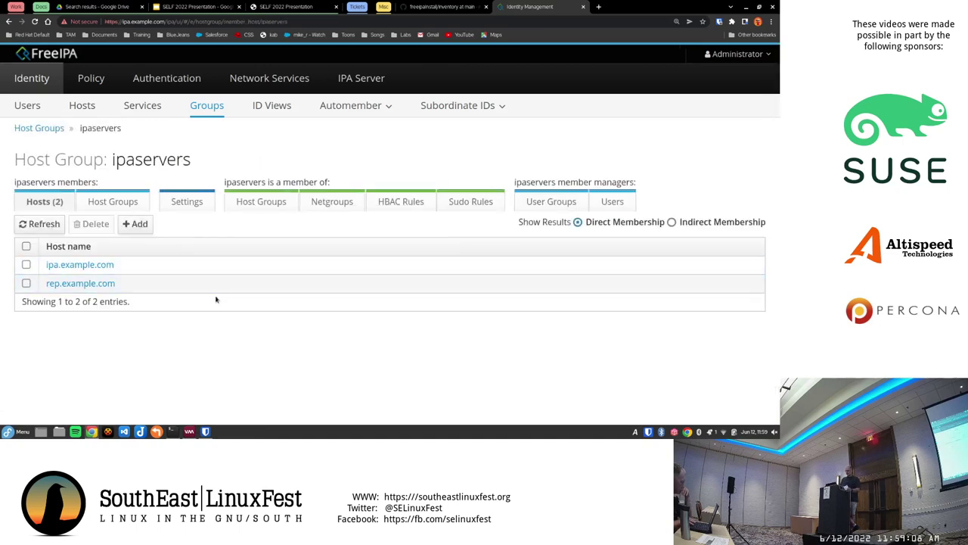
{"action": "left_click", "coordinate": [61, 130]}
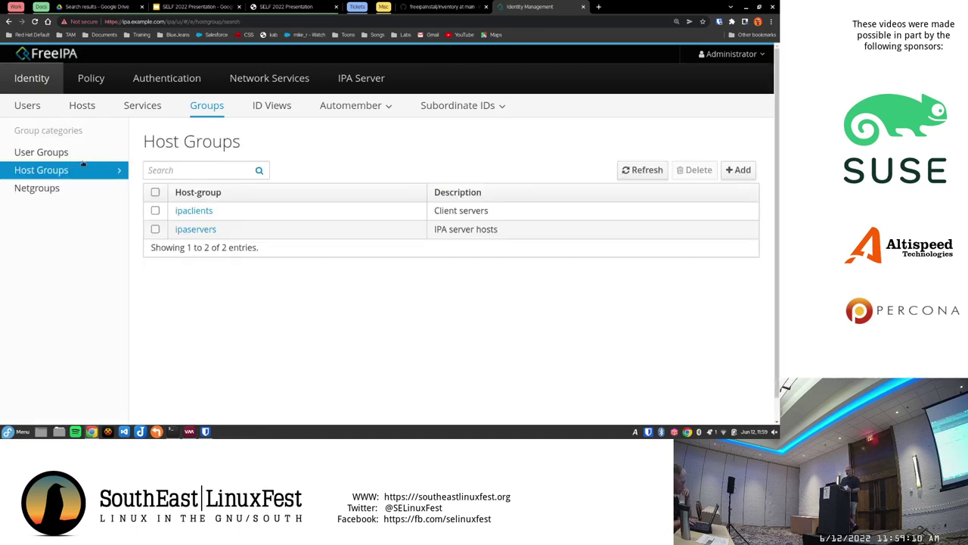
{"action": "left_click", "coordinate": [182, 214]}
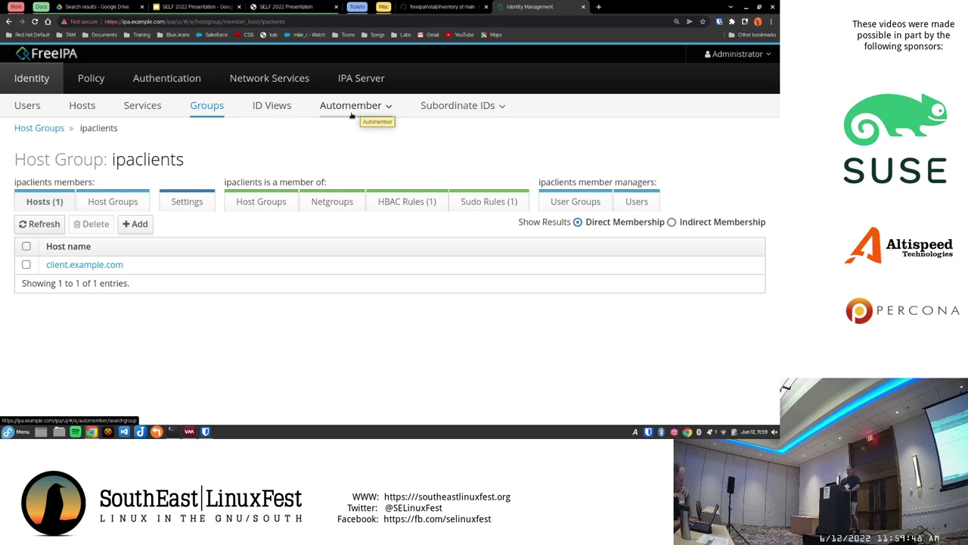
- Examine the policy section's SELinux user maps and the list of host-based access control rules
{"action": "left_click", "coordinate": [84, 84]}
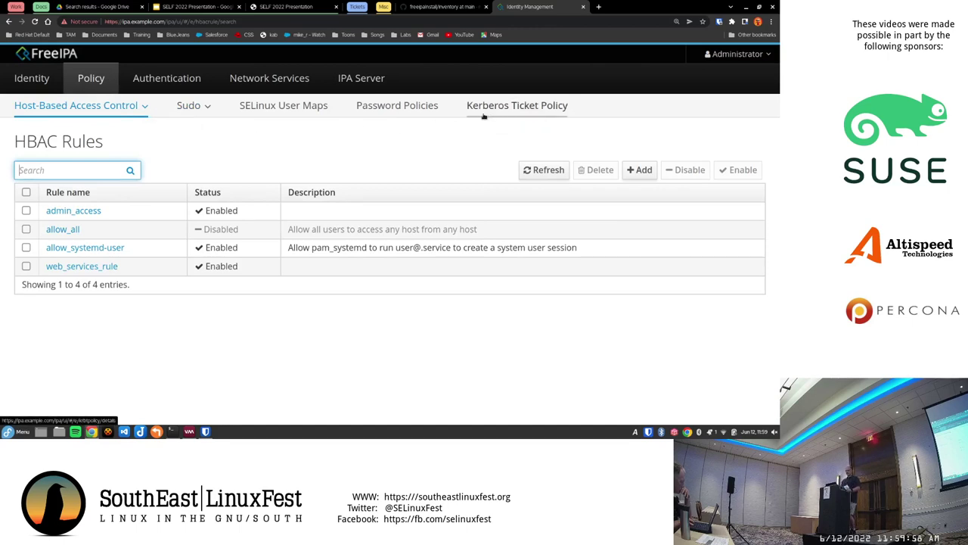
{"action": "left_click", "coordinate": [262, 113]}
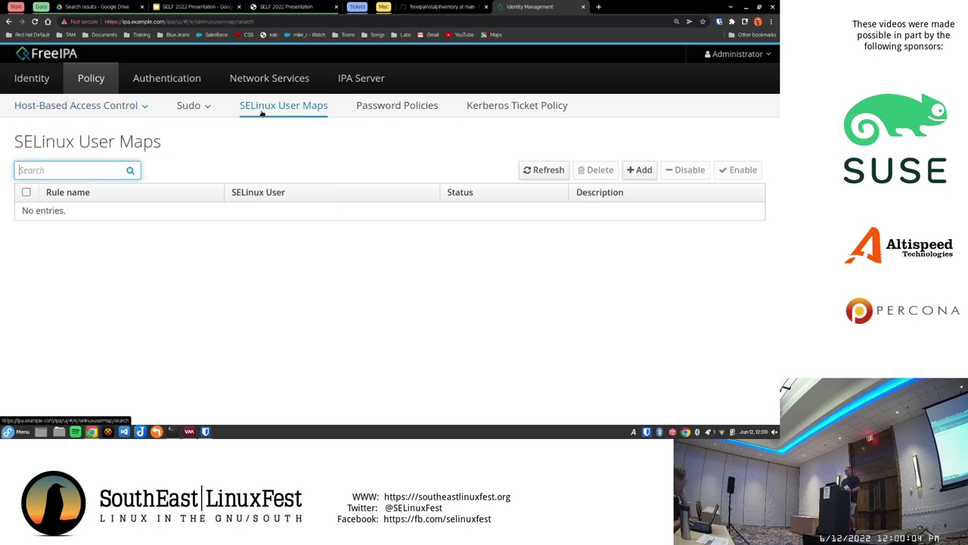
{"action": "left_click", "coordinate": [69, 106]}
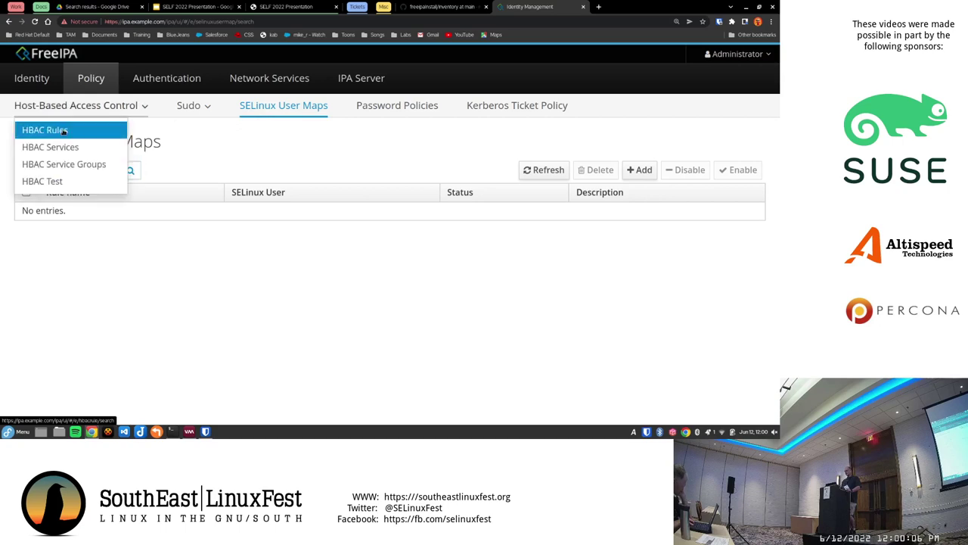
{"action": "left_click", "coordinate": [65, 130]}
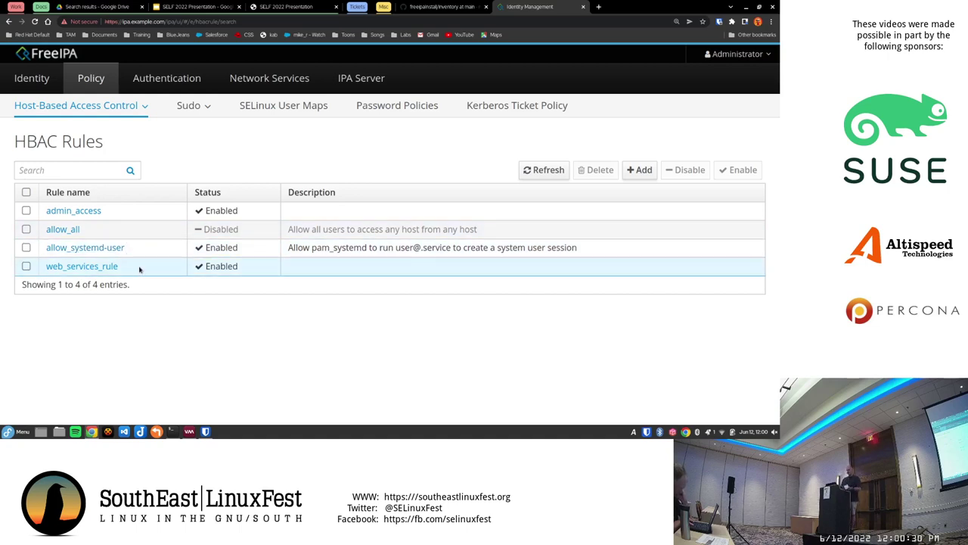
- Examine which users, hosts and services the admin_access HBAC rule covers, and return to the rule list
{"action": "left_click", "coordinate": [97, 213]}
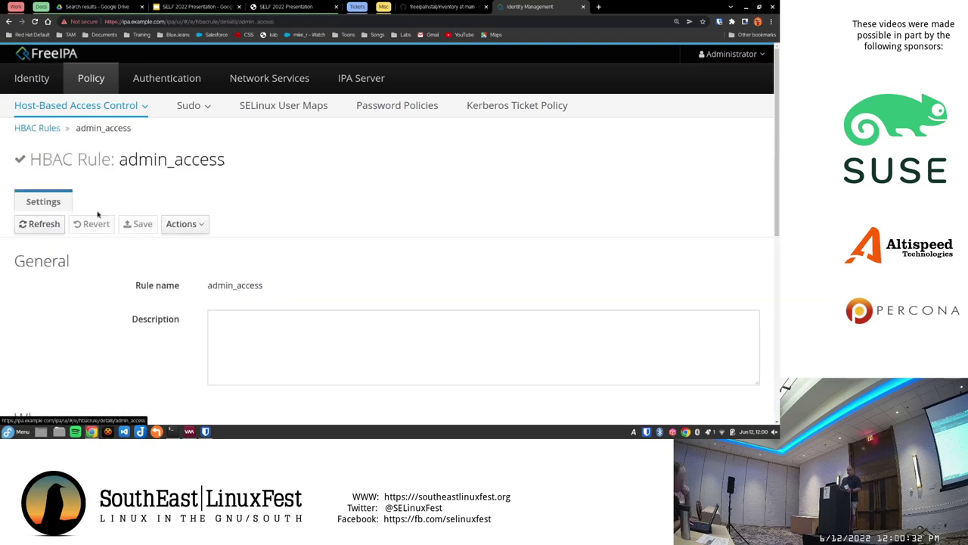
{"action": "scroll", "coordinate": [257, 189], "scroll_direction": "down", "scroll_amount": 5}
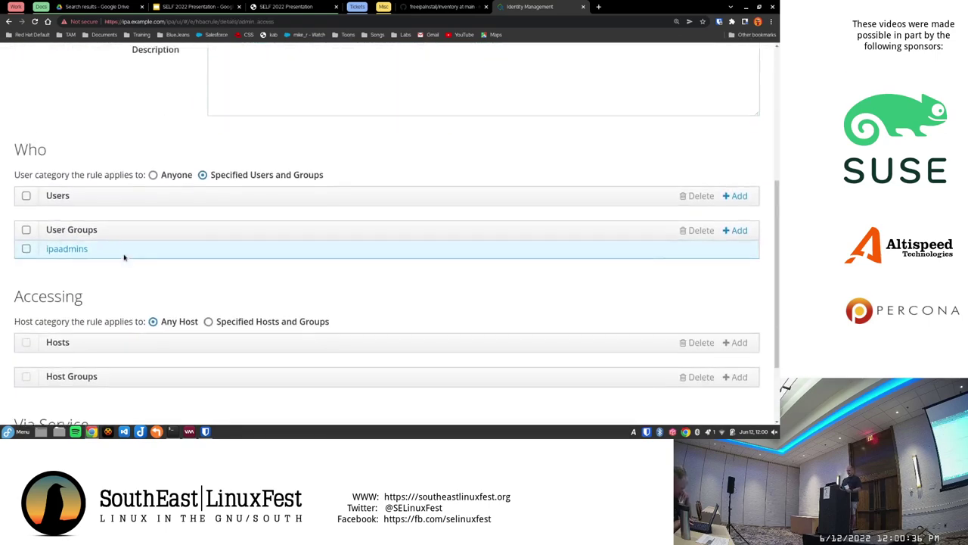
{"action": "scroll", "coordinate": [124, 256], "scroll_direction": "down", "scroll_amount": 1}
{"action": "scroll", "coordinate": [146, 224], "scroll_direction": "down", "scroll_amount": 2}
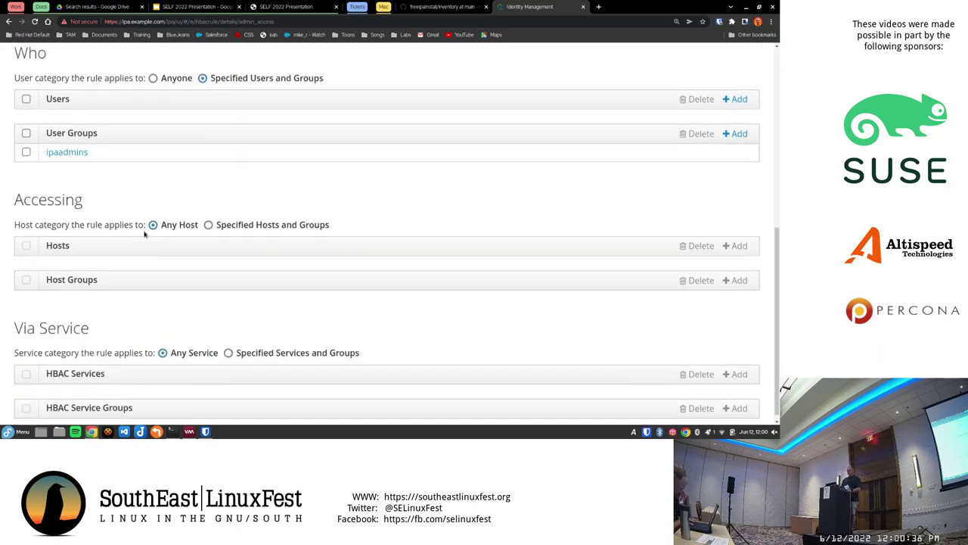
{"action": "scroll", "coordinate": [144, 234], "scroll_direction": "down", "scroll_amount": 1}
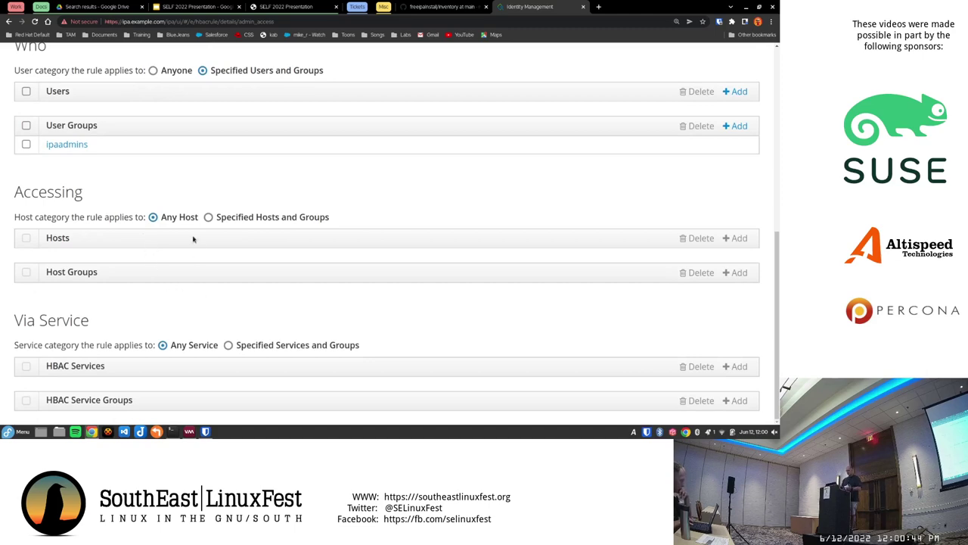
{"action": "scroll", "coordinate": [194, 237], "scroll_direction": "up", "scroll_amount": 5}
{"action": "scroll", "coordinate": [99, 151], "scroll_direction": "up", "scroll_amount": 2}
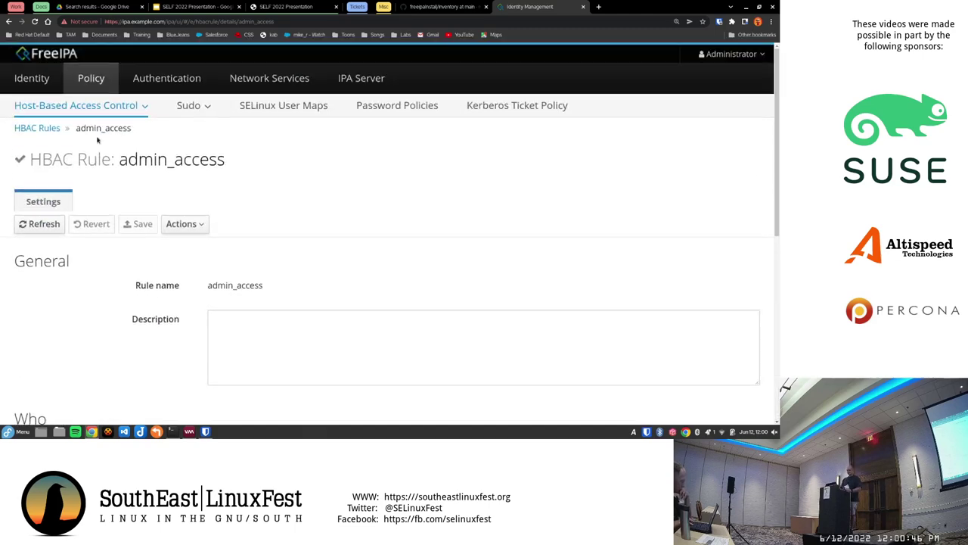
{"action": "left_click", "coordinate": [43, 130]}
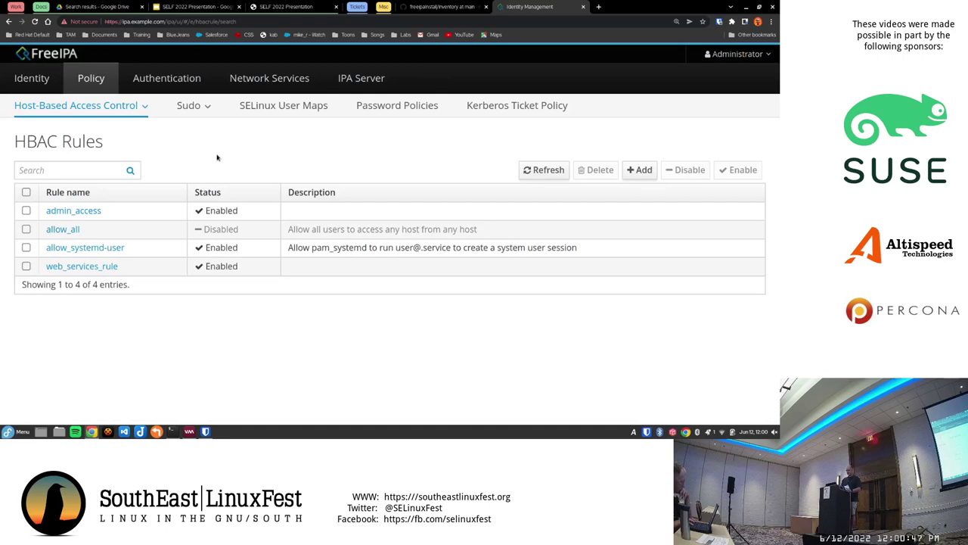
- Add the sudogrp user group to the HBAC rule web_services_rule
{"action": "left_click", "coordinate": [112, 267]}
{"action": "scroll", "coordinate": [127, 243], "scroll_direction": "down", "scroll_amount": 5}
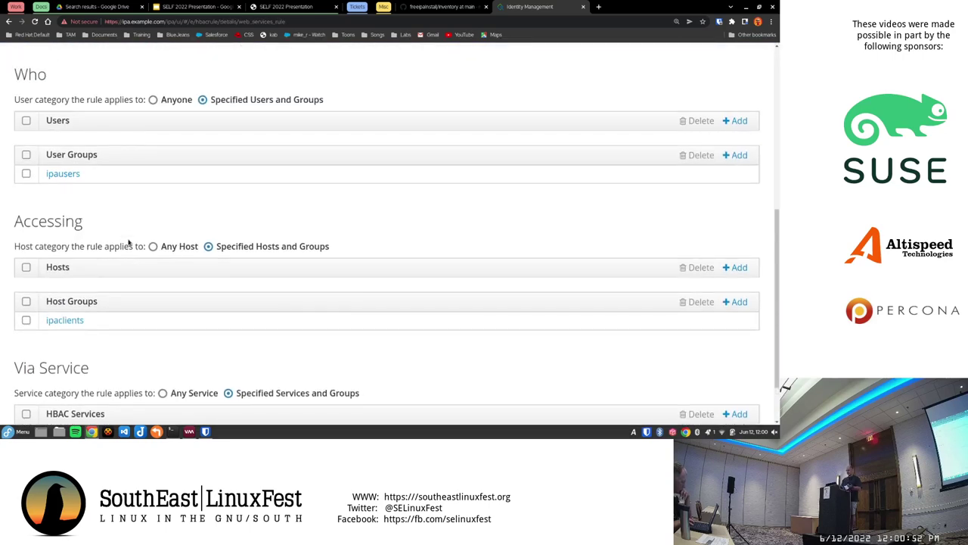
{"action": "scroll", "coordinate": [129, 242], "scroll_direction": "down", "scroll_amount": 2}
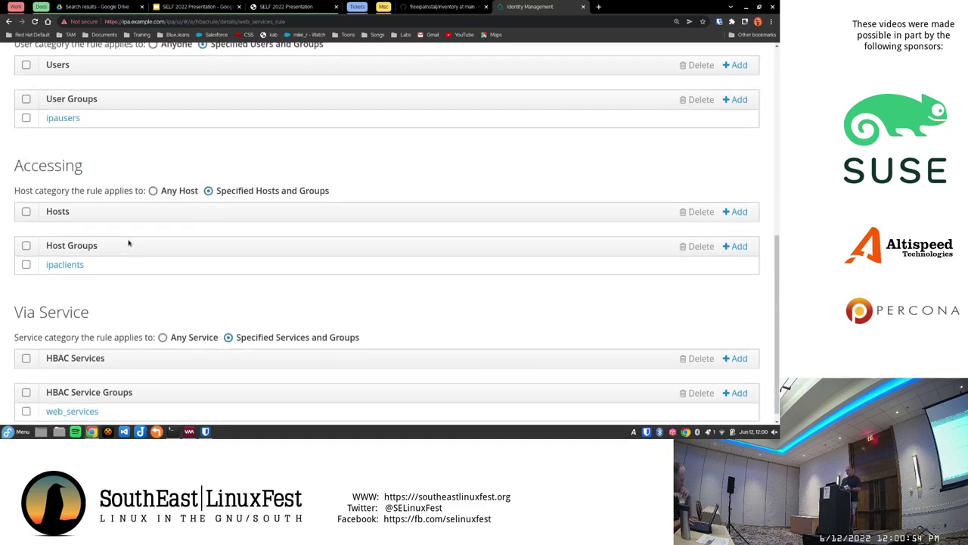
{"action": "scroll", "coordinate": [129, 242], "scroll_direction": "up", "scroll_amount": 3}
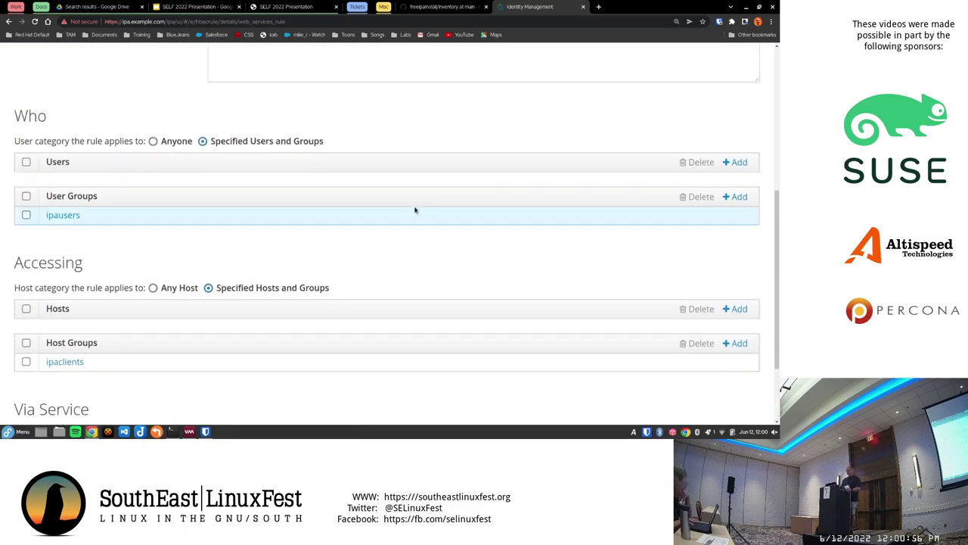
{"action": "left_click", "coordinate": [736, 196]}
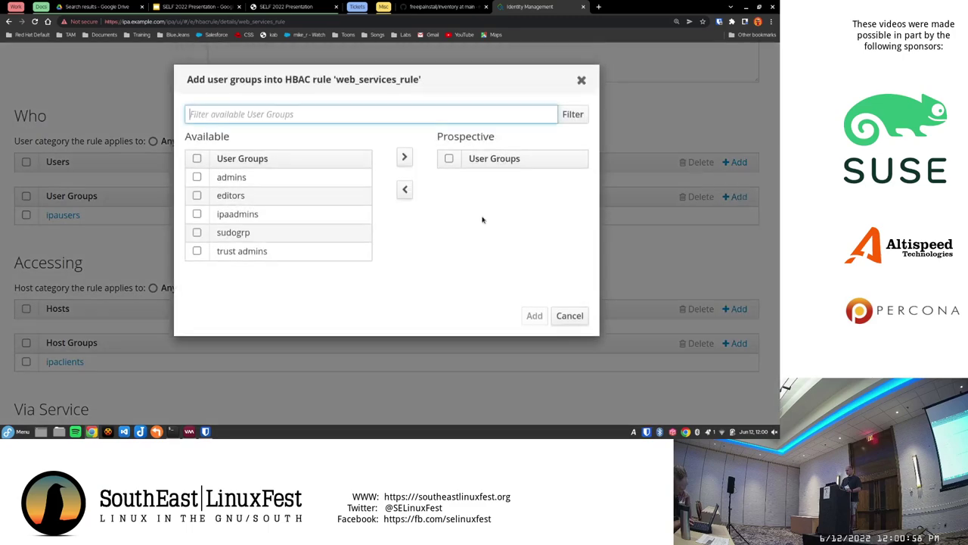
{"action": "left_click", "coordinate": [196, 233]}
{"action": "left_click", "coordinate": [404, 156]}
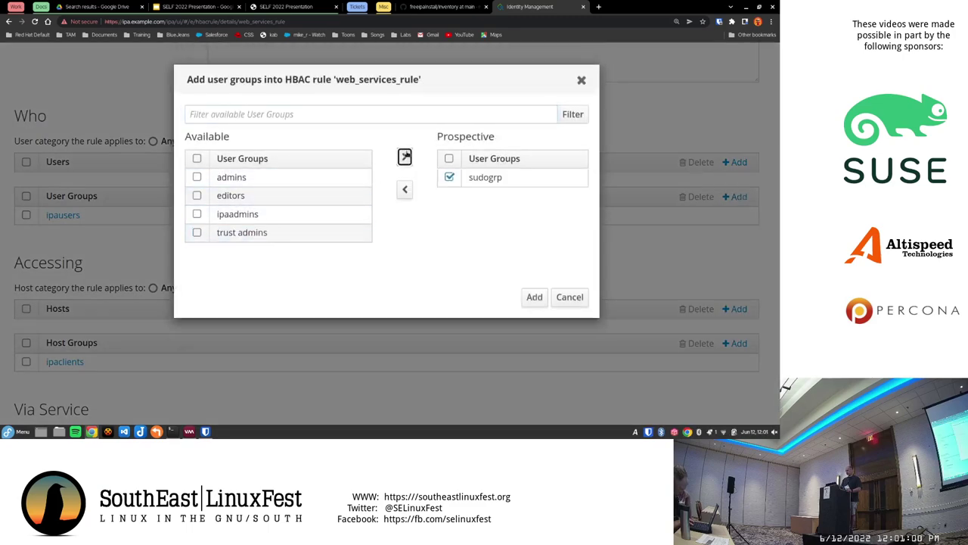
{"action": "left_click", "coordinate": [535, 297]}
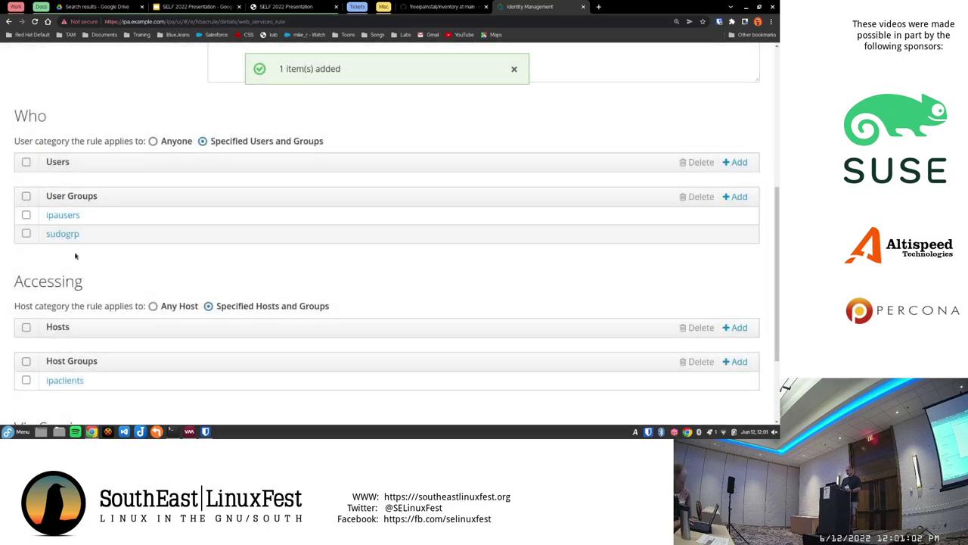
- Remove the ipausers user group from web_services_rule, check the rule's host and service sections, and return to the HBAC rules
{"action": "left_click", "coordinate": [27, 216]}
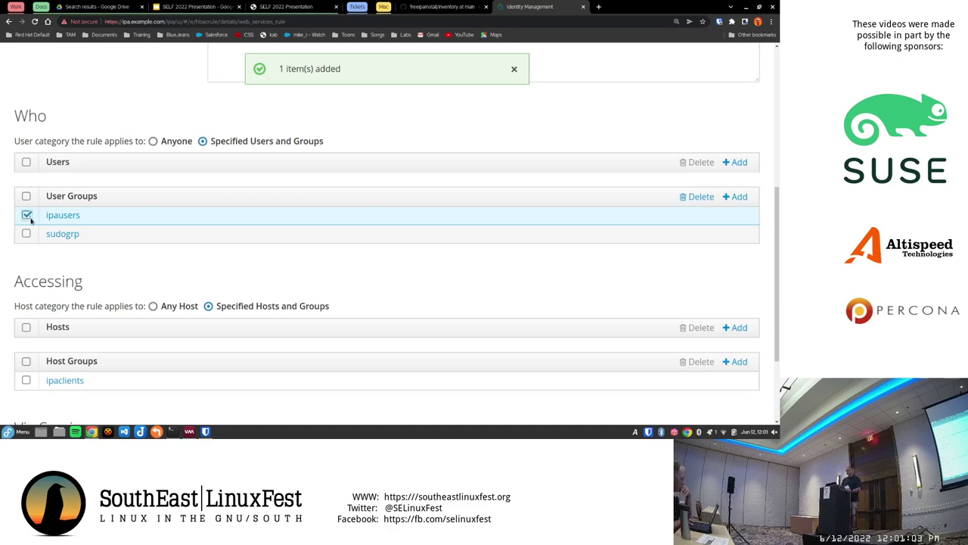
{"action": "left_click", "coordinate": [700, 197]}
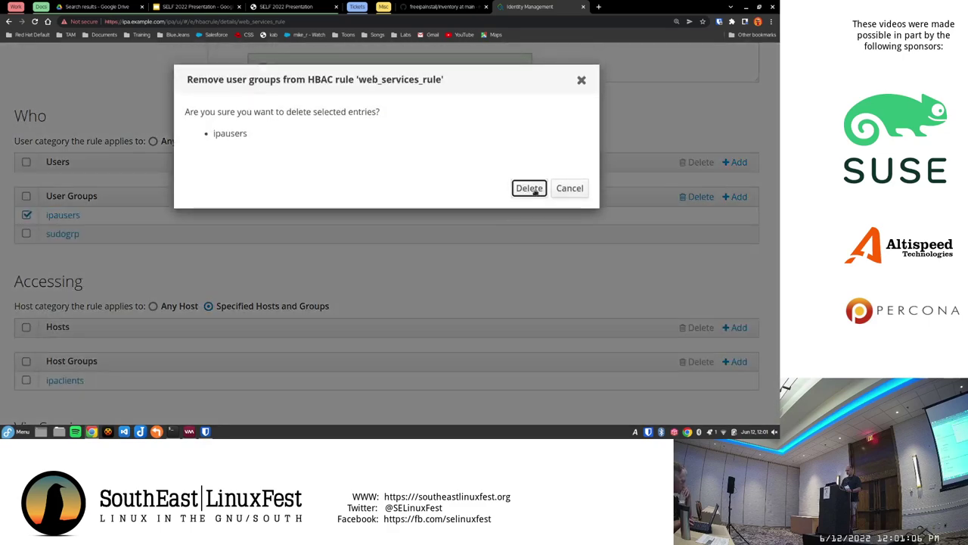
{"action": "left_click", "coordinate": [533, 189]}
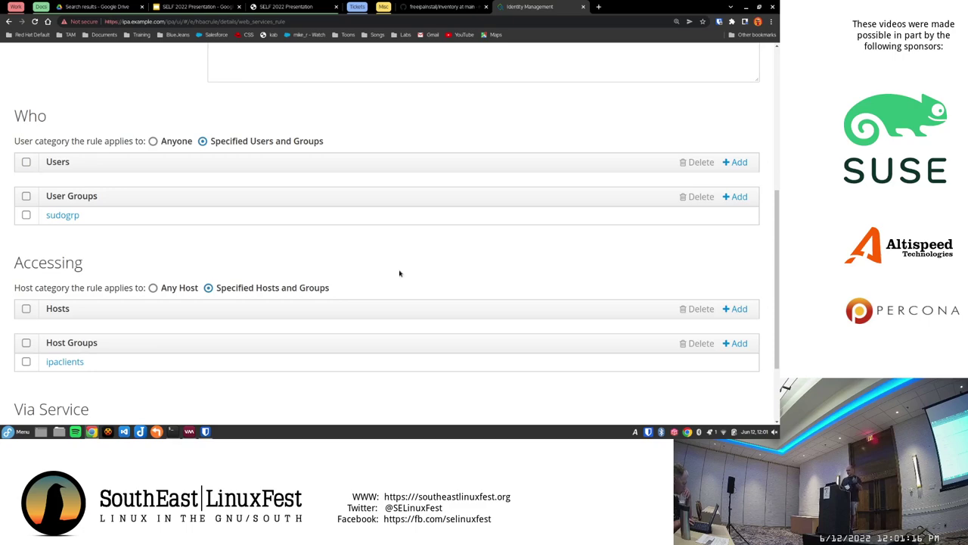
{"action": "scroll", "coordinate": [400, 272], "scroll_direction": "down", "scroll_amount": 3}
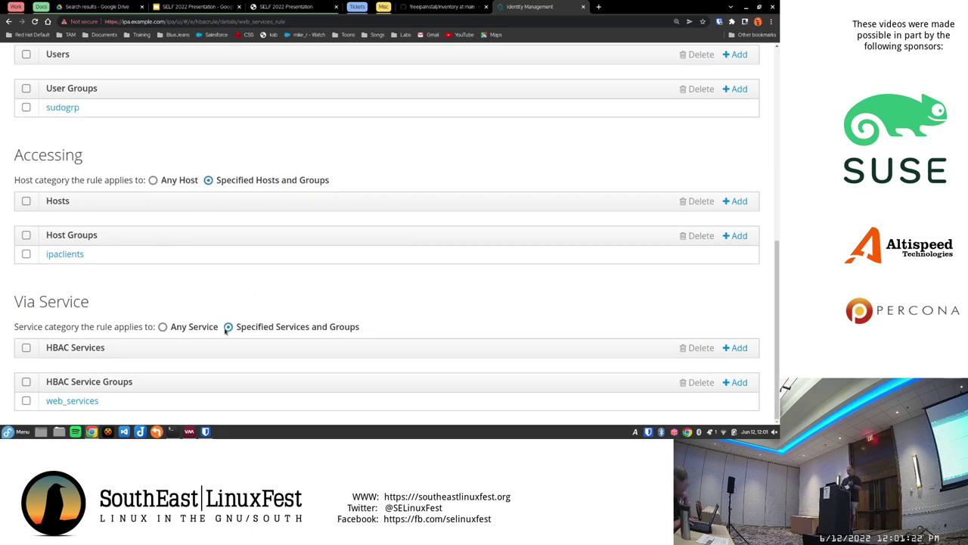
{"action": "scroll", "coordinate": [178, 301], "scroll_direction": "up", "scroll_amount": 10}
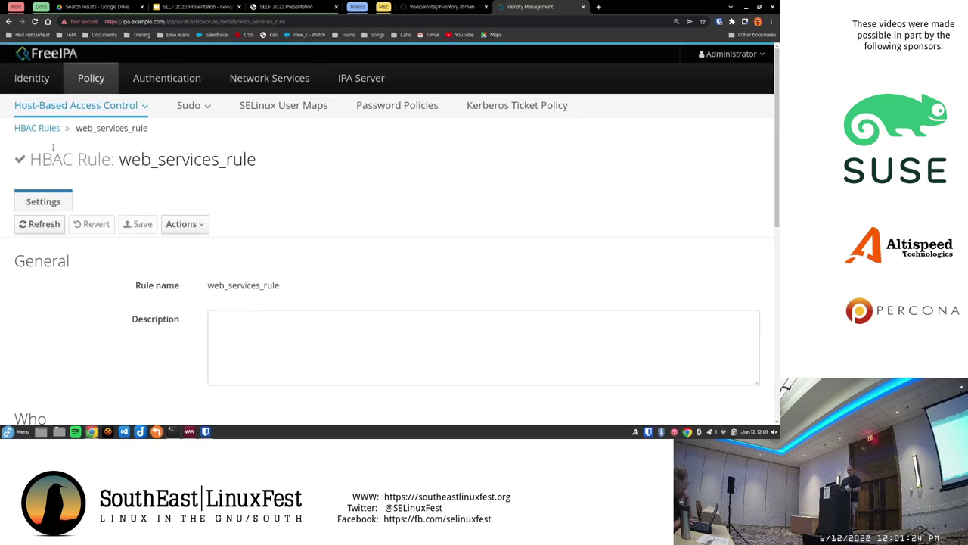
{"action": "left_click", "coordinate": [52, 128]}
- Examine the list of HBAC services and the list of HBAC service groups
{"action": "left_click", "coordinate": [79, 108]}
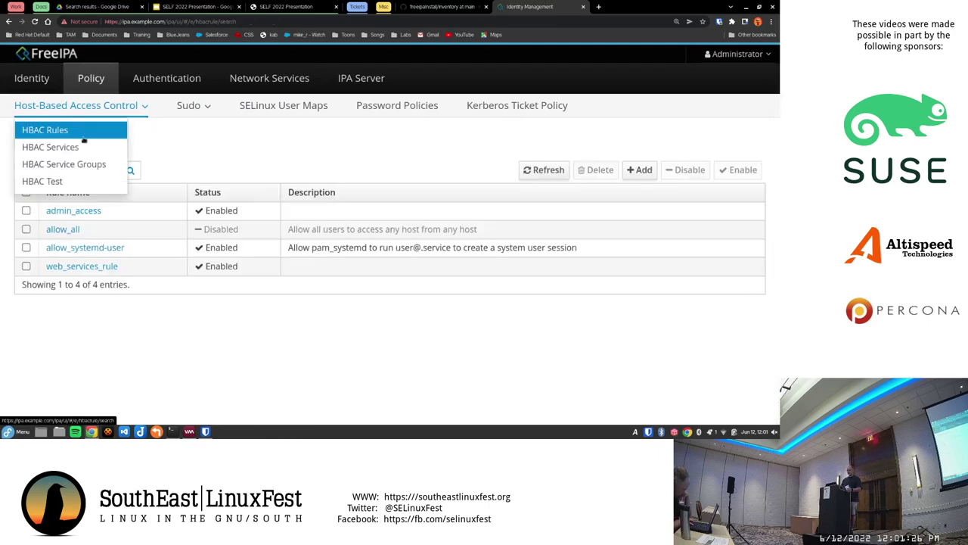
{"action": "left_click", "coordinate": [76, 147]}
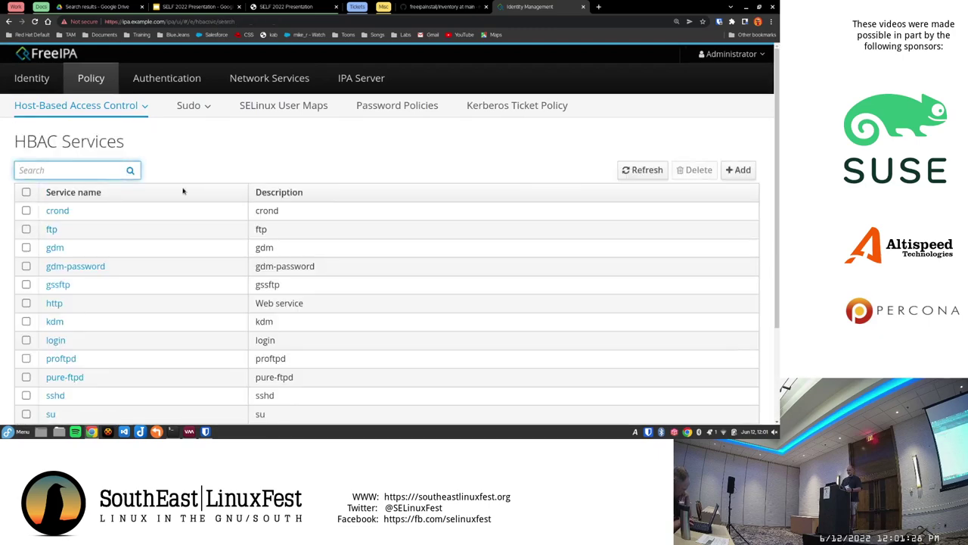
{"action": "scroll", "coordinate": [181, 191], "scroll_direction": "down", "scroll_amount": 2}
{"action": "scroll", "coordinate": [194, 196], "scroll_direction": "down", "scroll_amount": 1}
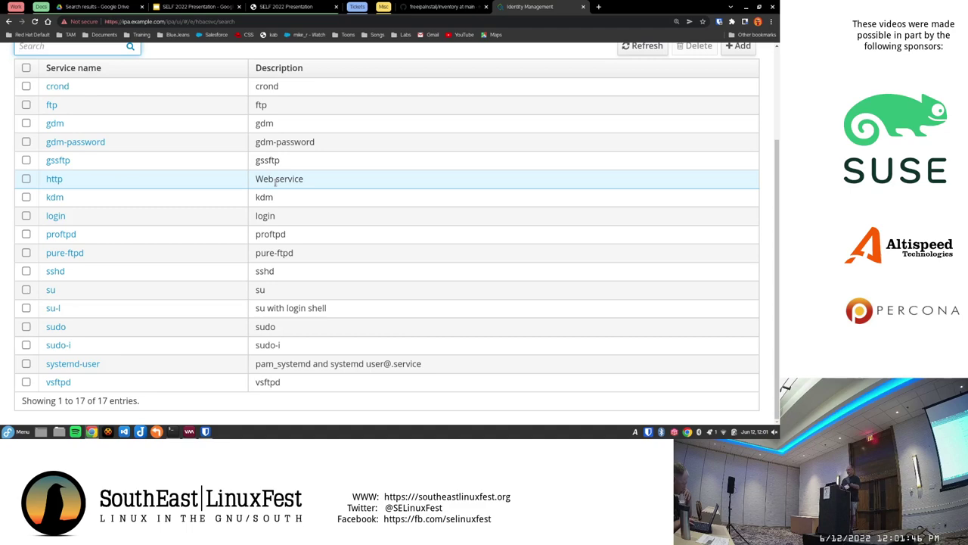
{"action": "scroll", "coordinate": [275, 181], "scroll_direction": "up", "scroll_amount": 3}
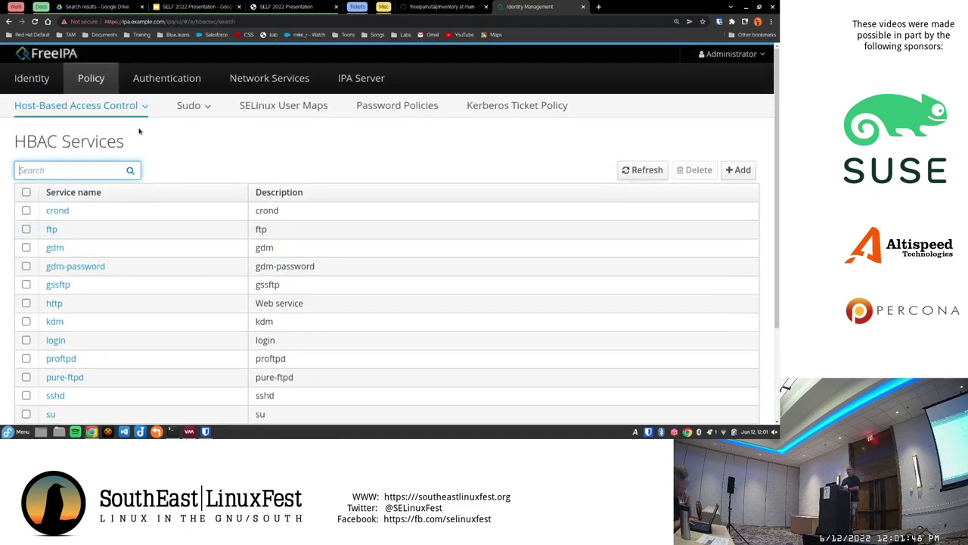
{"action": "left_click", "coordinate": [110, 108]}
{"action": "left_click", "coordinate": [91, 163]}
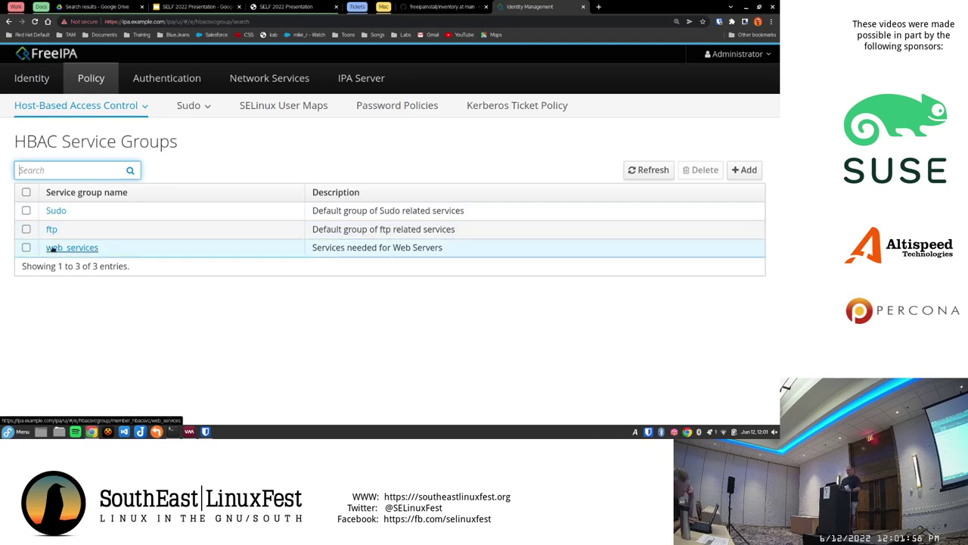
- Examine the user groups, host groups and allowed commands of the sudo rule archive_rule
{"action": "left_click", "coordinate": [190, 108]}
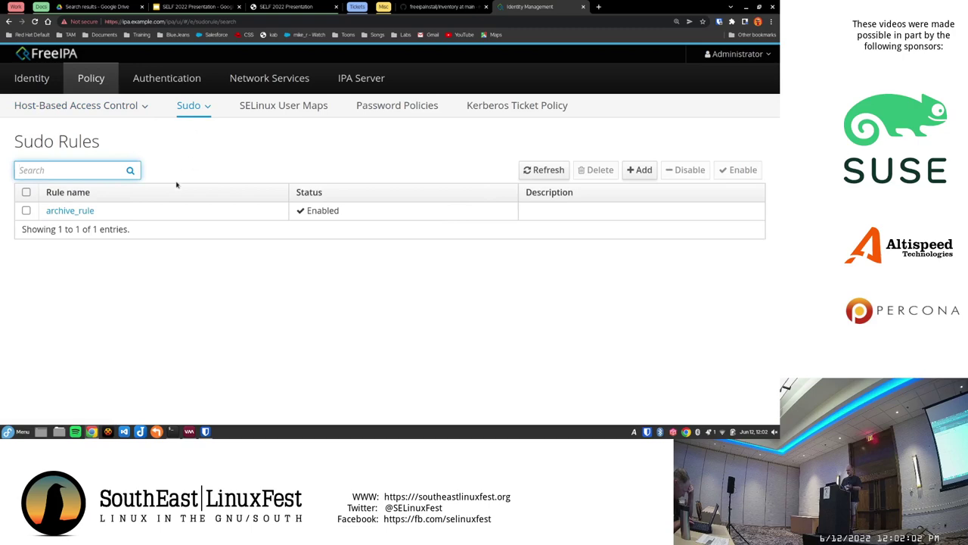
{"action": "left_click", "coordinate": [75, 210]}
{"action": "scroll", "coordinate": [202, 214], "scroll_direction": "down", "scroll_amount": 3}
{"action": "scroll", "coordinate": [202, 213], "scroll_direction": "down", "scroll_amount": 10}
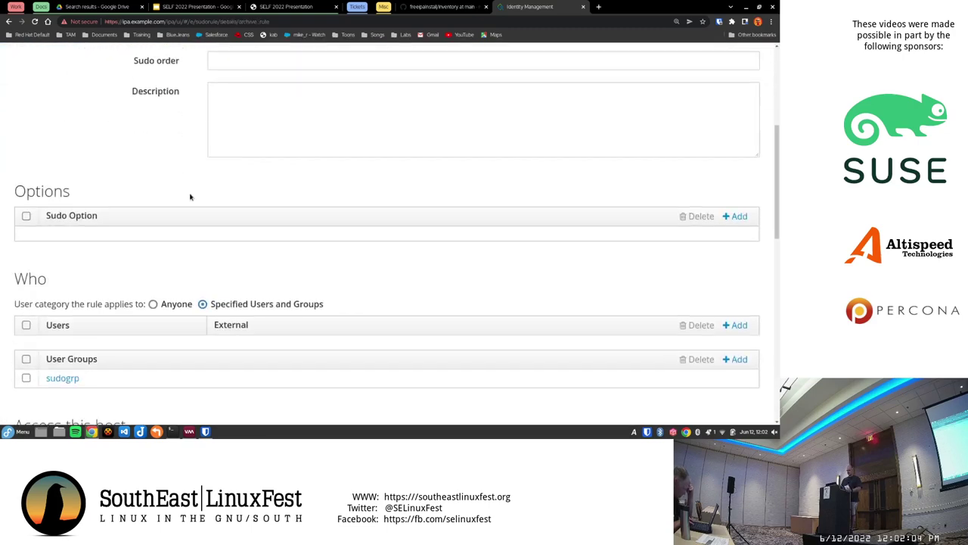
{"action": "scroll", "coordinate": [189, 196], "scroll_direction": "up", "scroll_amount": 15}
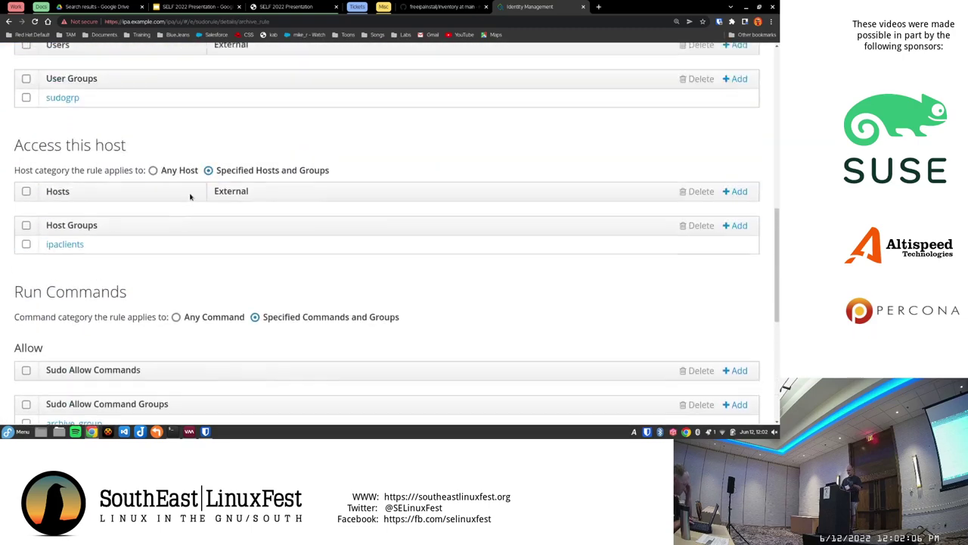
- View the list of sudo commands and the list of sudo command groups
{"action": "left_click", "coordinate": [189, 109]}
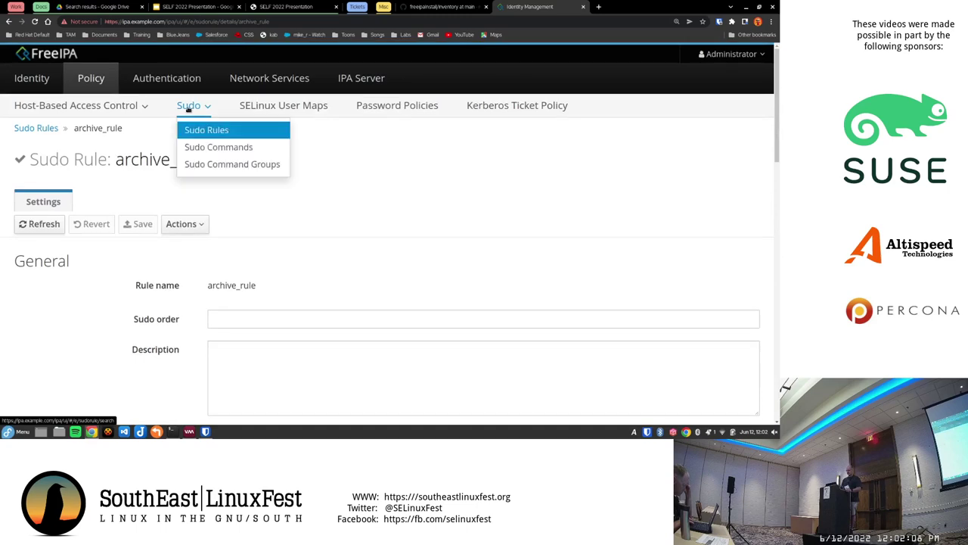
{"action": "left_click", "coordinate": [189, 146]}
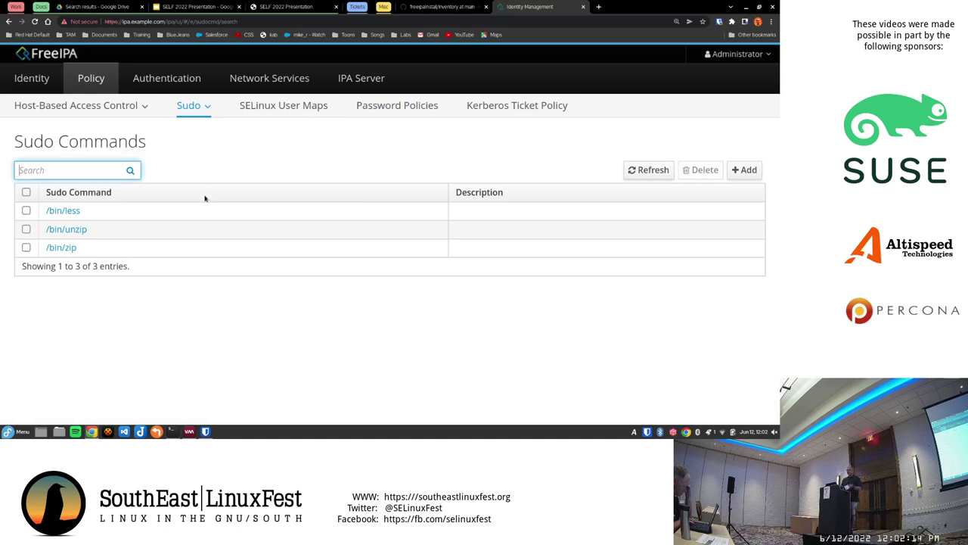
{"action": "left_click", "coordinate": [195, 112]}
{"action": "left_click", "coordinate": [197, 170]}
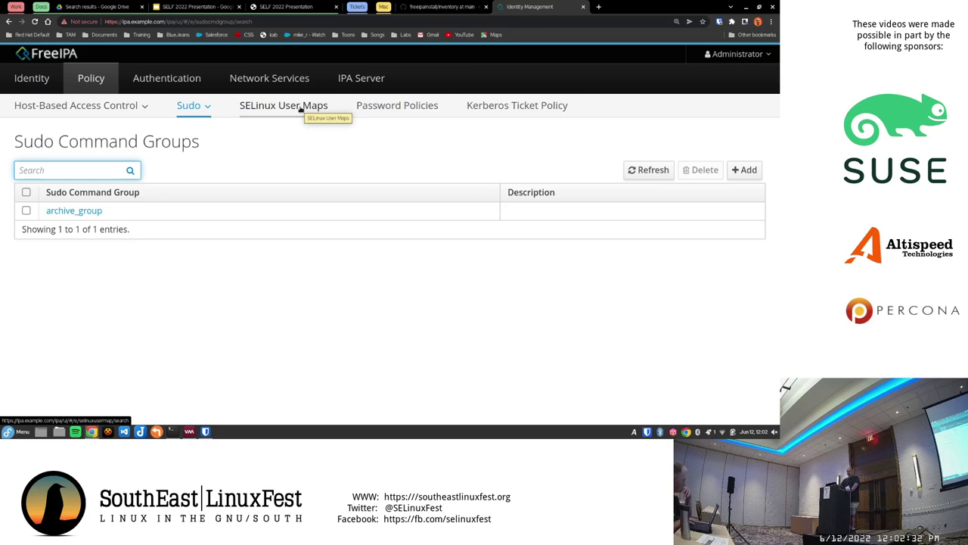
- Return to the HBAC services and look through the full list of service names
{"action": "left_click", "coordinate": [130, 110]}
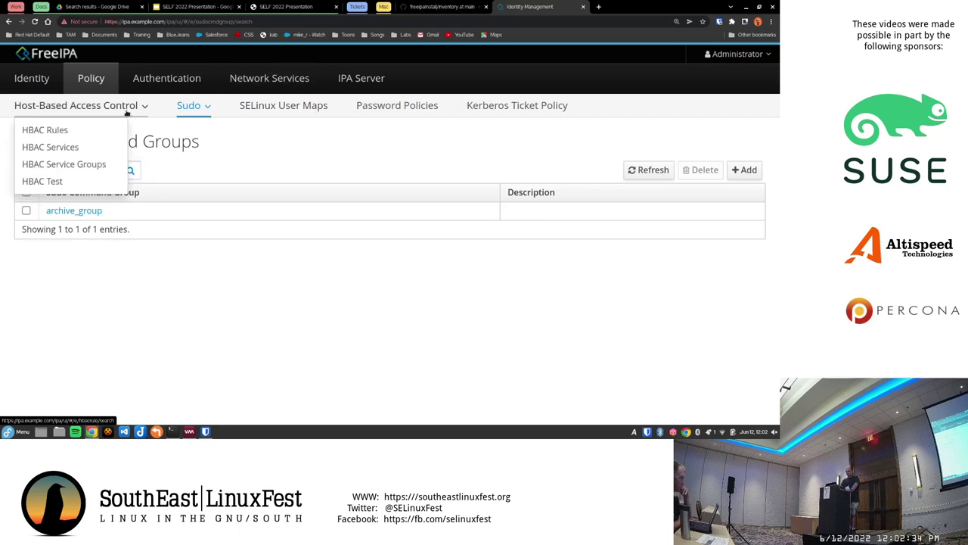
{"action": "left_click", "coordinate": [89, 148]}
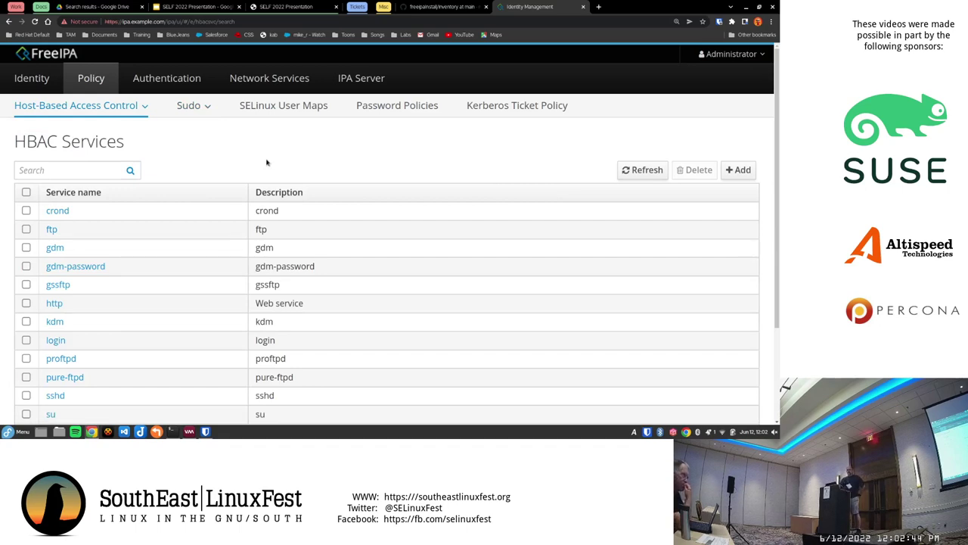
{"action": "scroll", "coordinate": [295, 189], "scroll_direction": "down", "scroll_amount": 2}
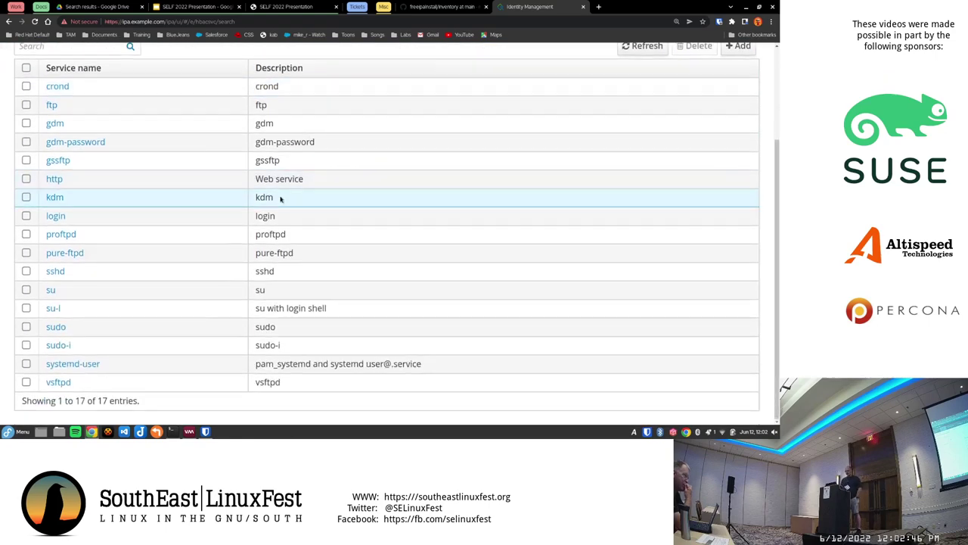